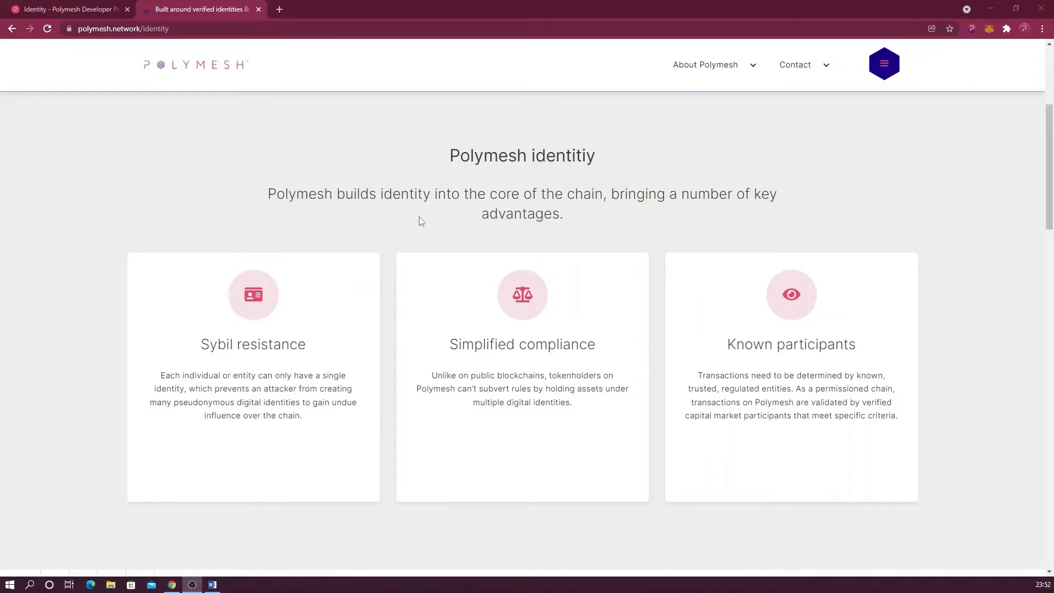
Open the Polymesh Wallet extension to see its accounts, with Testnet 1 as primary.
{"action": "left_click", "coordinate": [973, 29]}
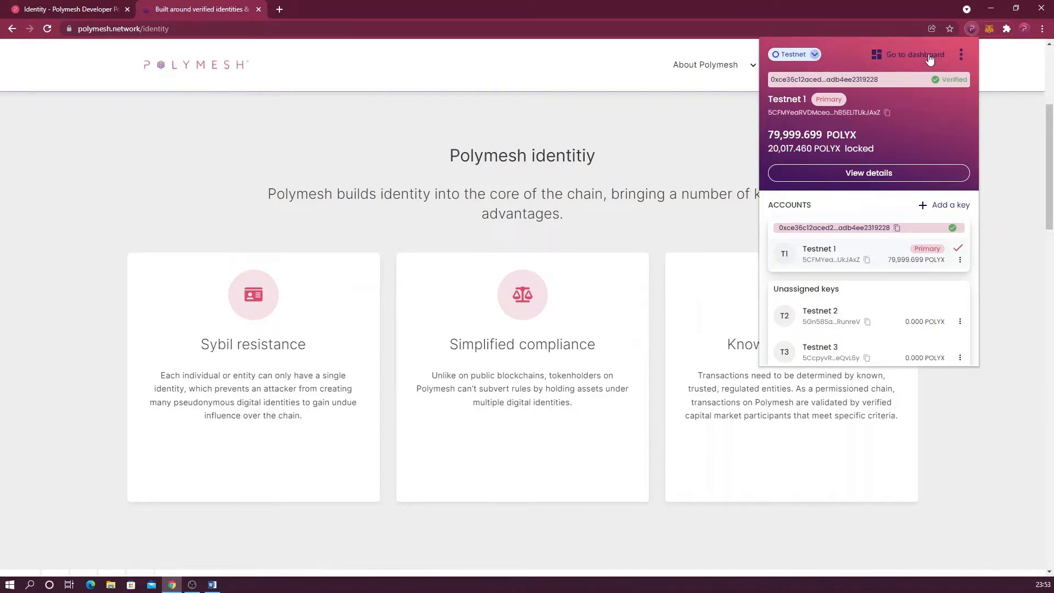
Open the dashboard in a new tab, connect the Polymesh Wallet, and view the Account page.
{"action": "left_click", "coordinate": [915, 55]}
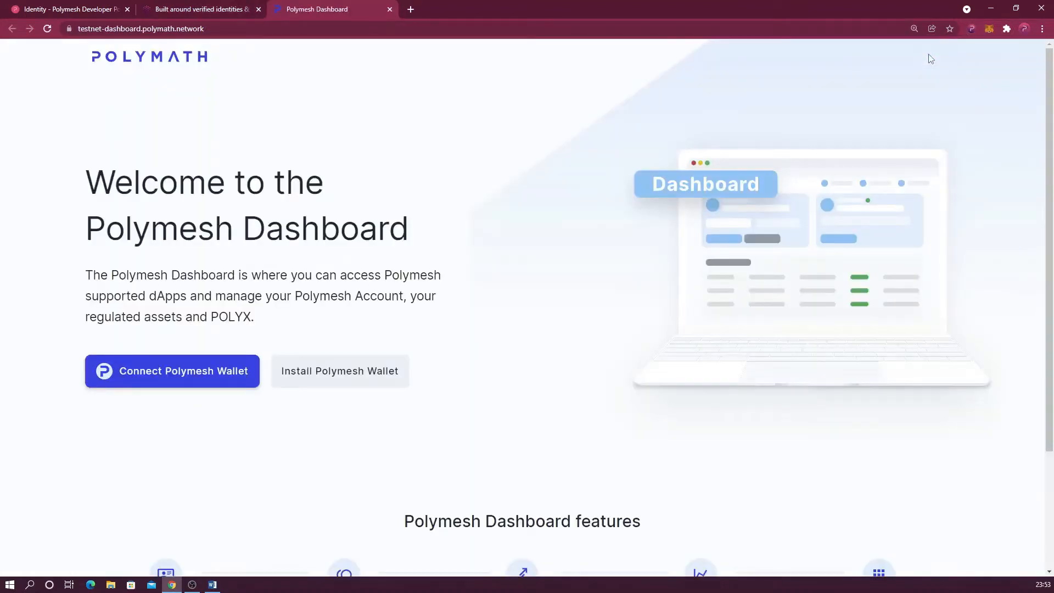
{"action": "left_click", "coordinate": [169, 372]}
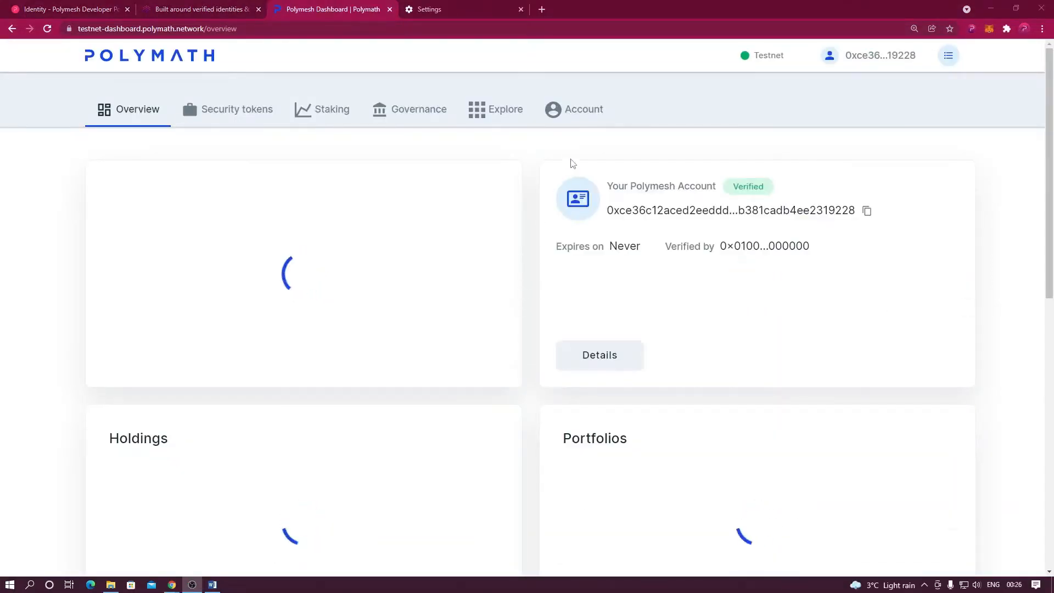
{"action": "left_click", "coordinate": [579, 117]}
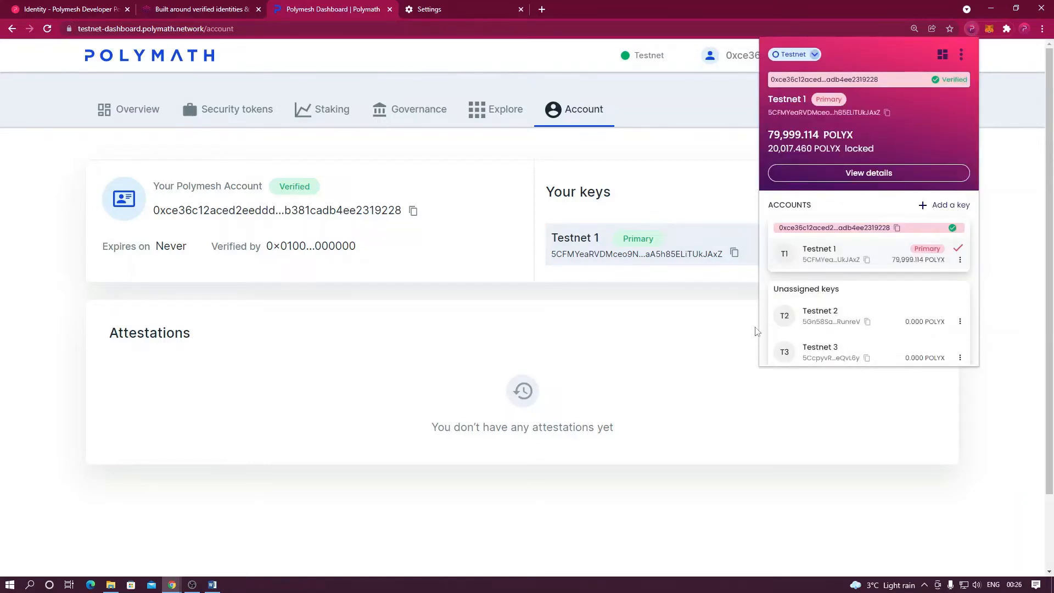
Review the wallet's unassigned Testnet 2 and 3 keys, then dismiss the wallet popup.
{"action": "mouse_move", "coordinate": [801, 358]}
{"action": "left_click_drag", "start_coordinate": [775, 291], "coordinate": [841, 291]}
{"action": "left_click", "coordinate": [853, 295]}
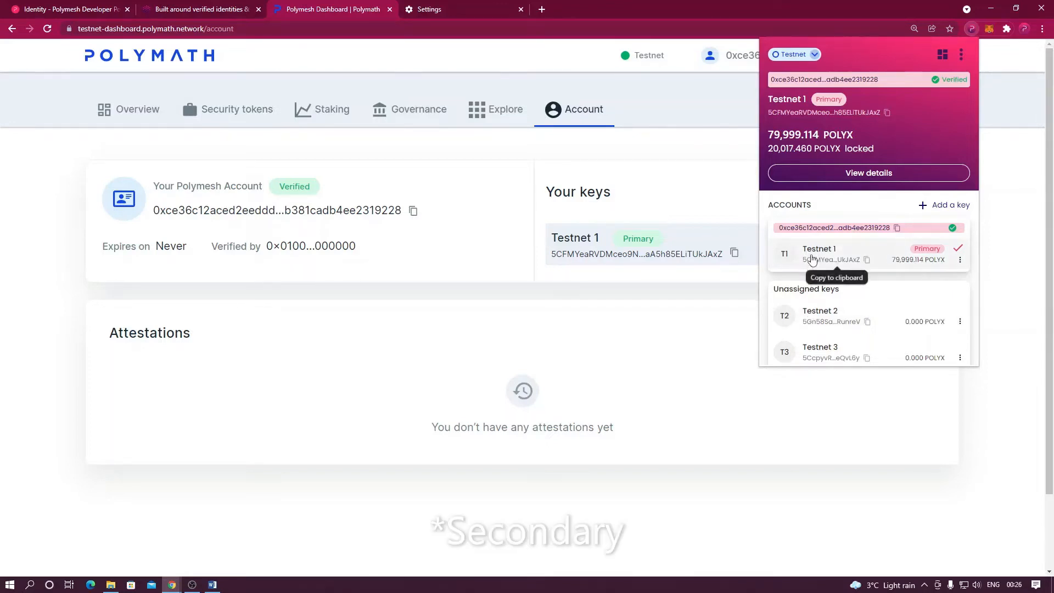
{"action": "mouse_move", "coordinate": [854, 319]}
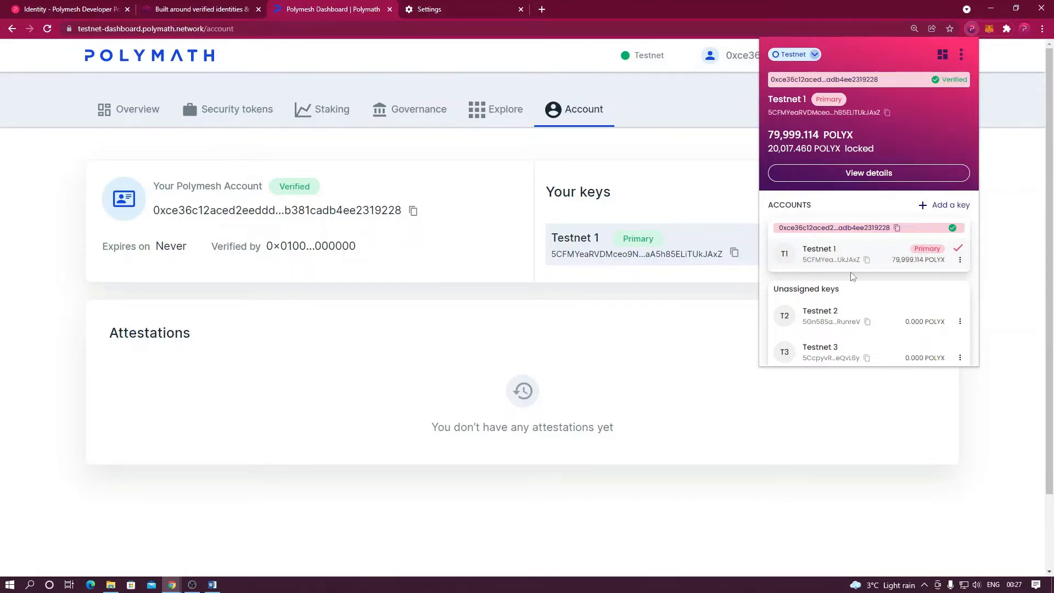
{"action": "mouse_move", "coordinate": [818, 315]}
{"action": "left_click", "coordinate": [723, 214]}
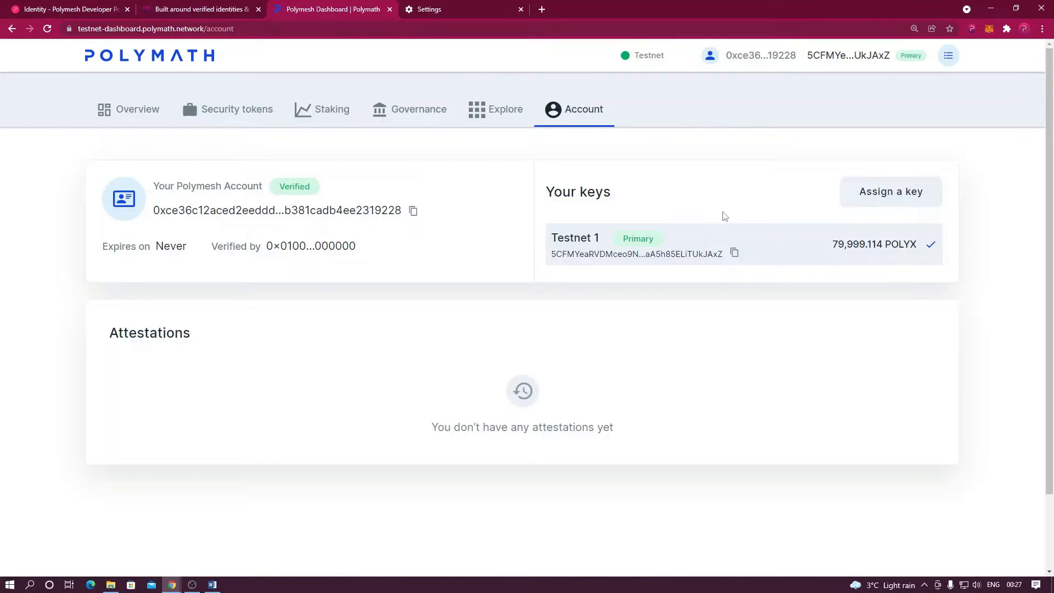
Fill in a new key assignment with nickname T2 and the Testnet 2 address.
{"action": "left_click", "coordinate": [873, 198]}
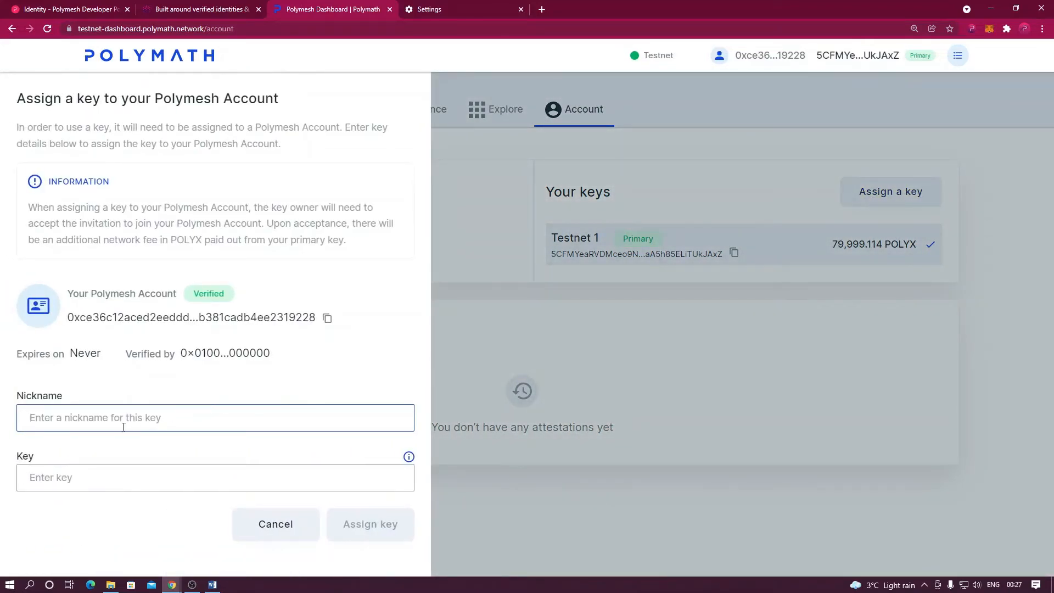
{"action": "type", "text": "T"}
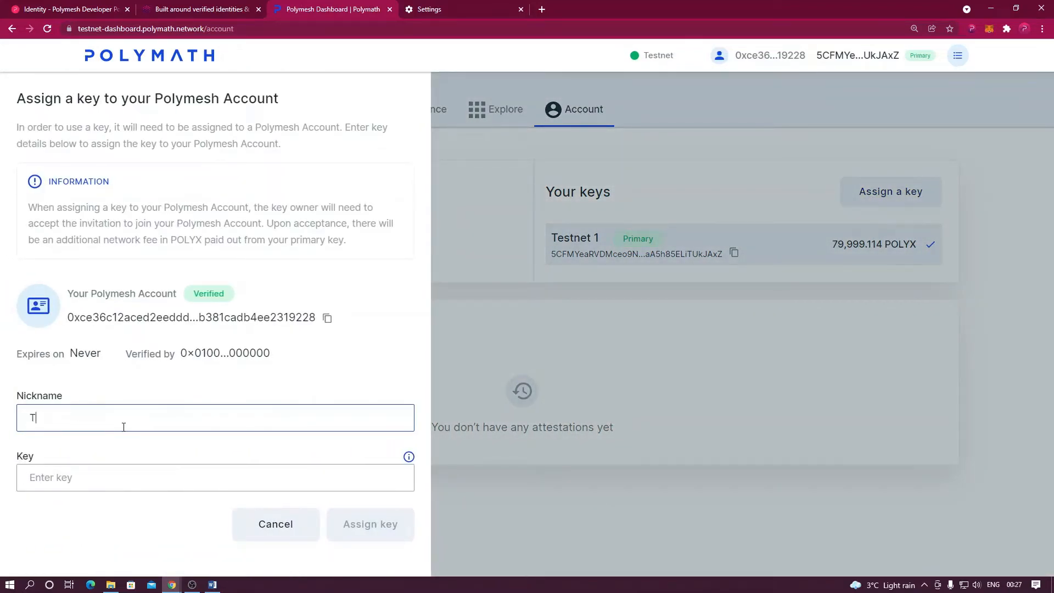
{"action": "type", "text": "2"}
{"action": "left_click", "coordinate": [972, 28]}
{"action": "mouse_move", "coordinate": [868, 324]}
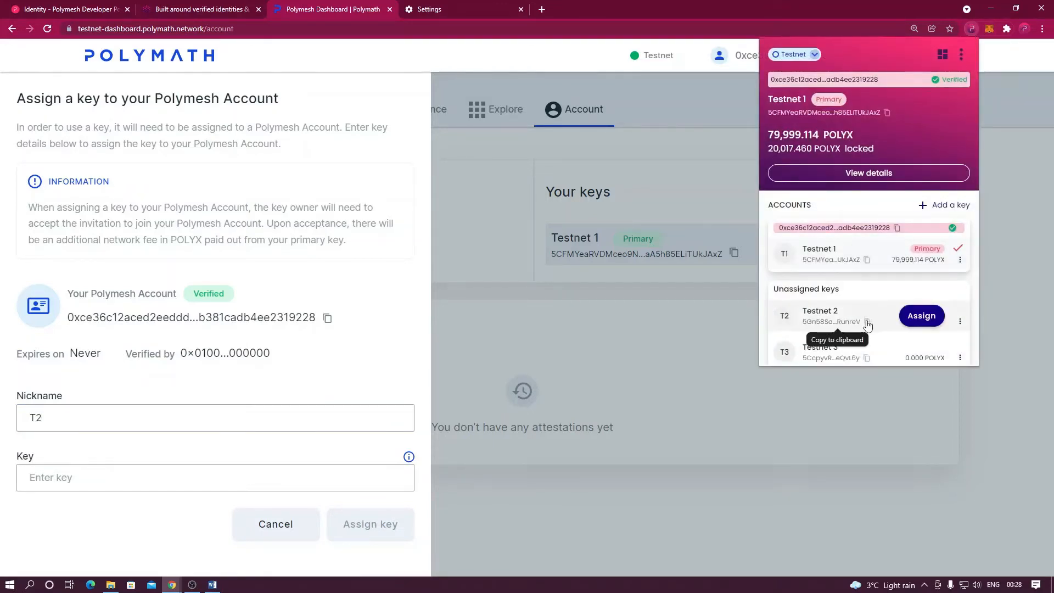
{"action": "left_click", "coordinate": [127, 485]}
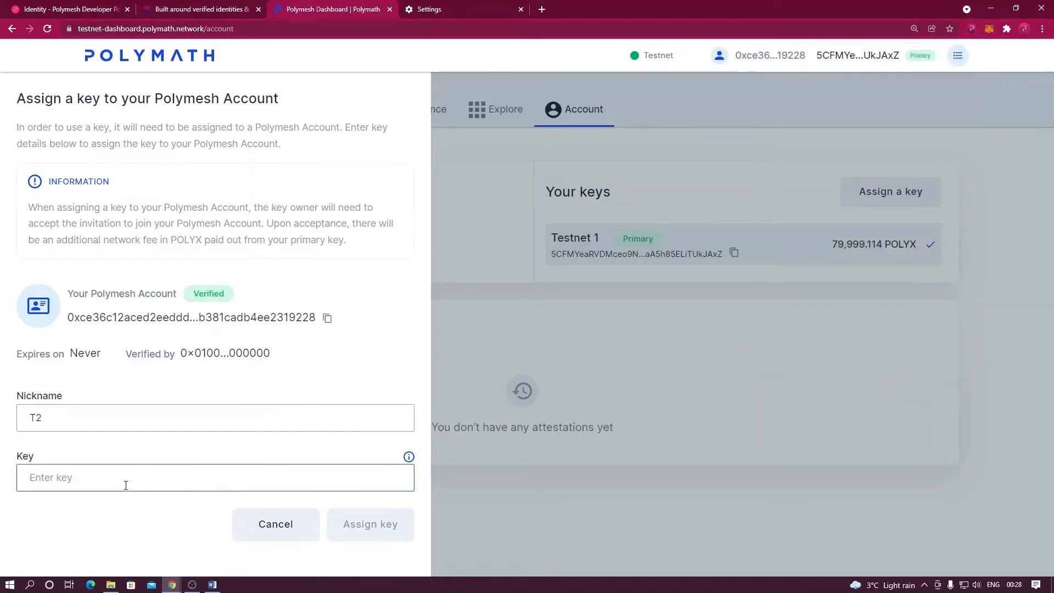
{"action": "type", "text": "5Gn58SaJC4Y9CQRLvZ3ACcobehDFwtqUMYQRwVkTqNRunreV"}
{"action": "left_click", "coordinate": [354, 523]}
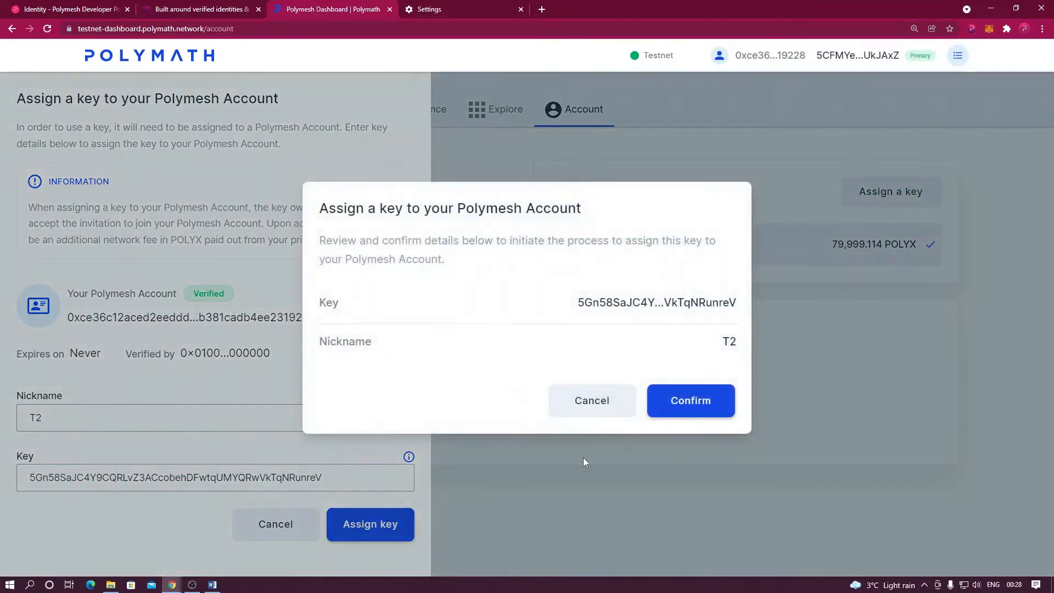
Confirm the assignment, inspect the addAuthorization parameters, and sign it in the wallet.
{"action": "left_click", "coordinate": [680, 401]}
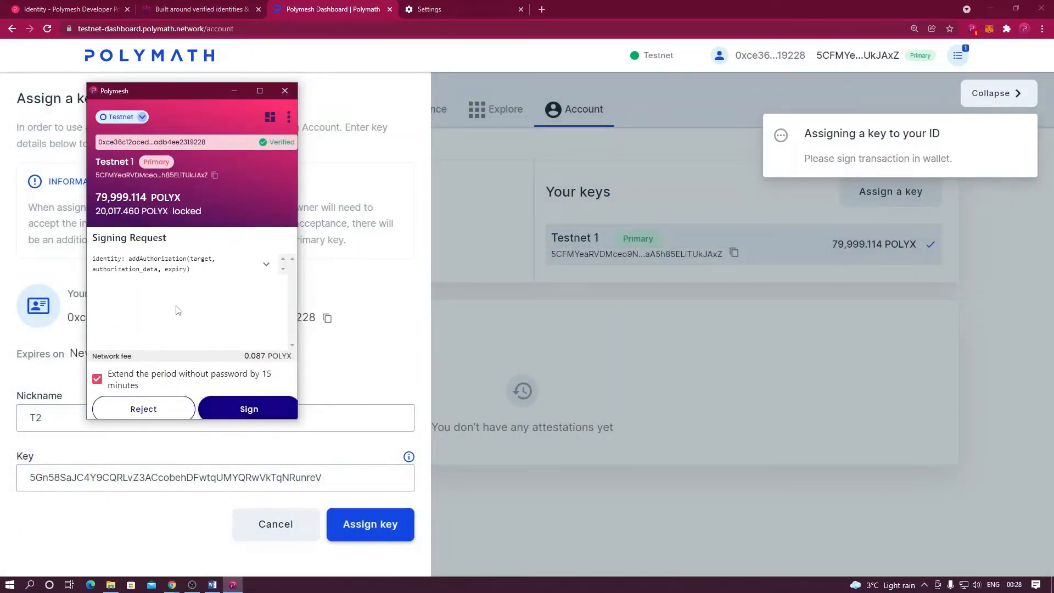
{"action": "left_click_drag", "start_coordinate": [129, 261], "coordinate": [187, 262]}
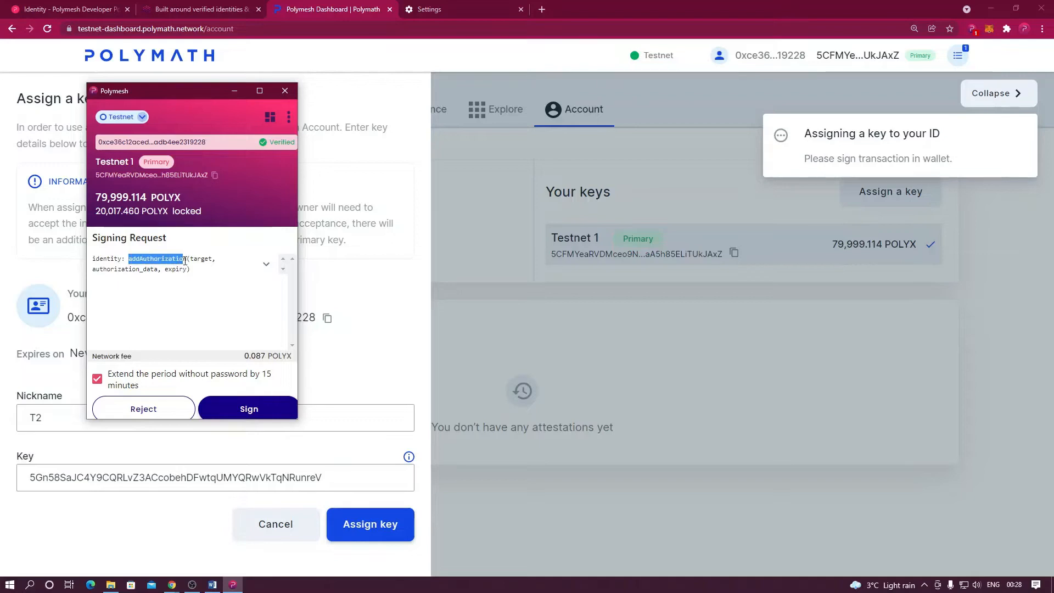
{"action": "left_click", "coordinate": [266, 265]}
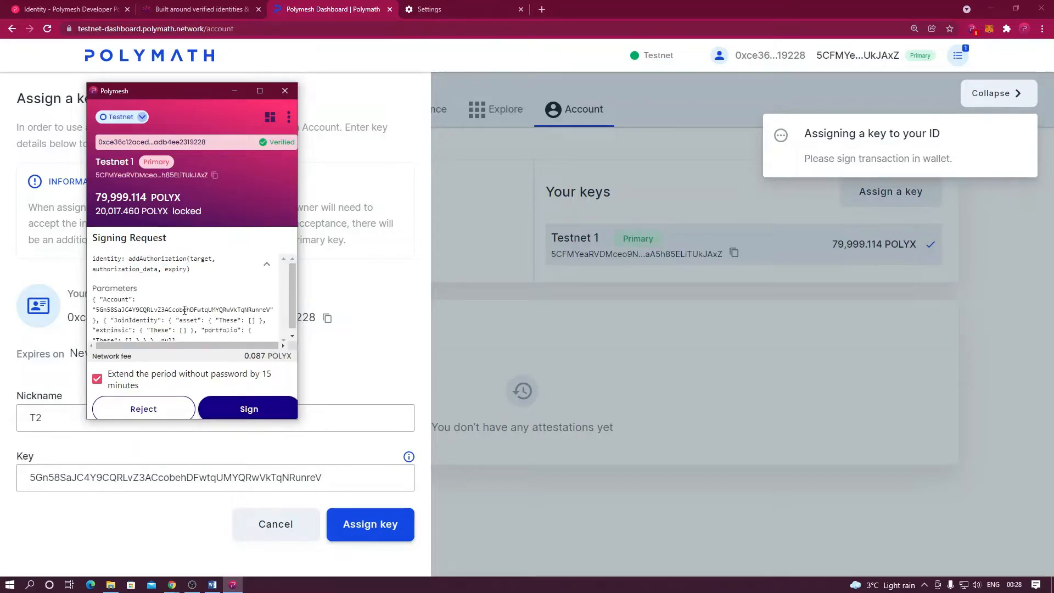
{"action": "left_click_drag", "start_coordinate": [117, 323], "coordinate": [221, 311]}
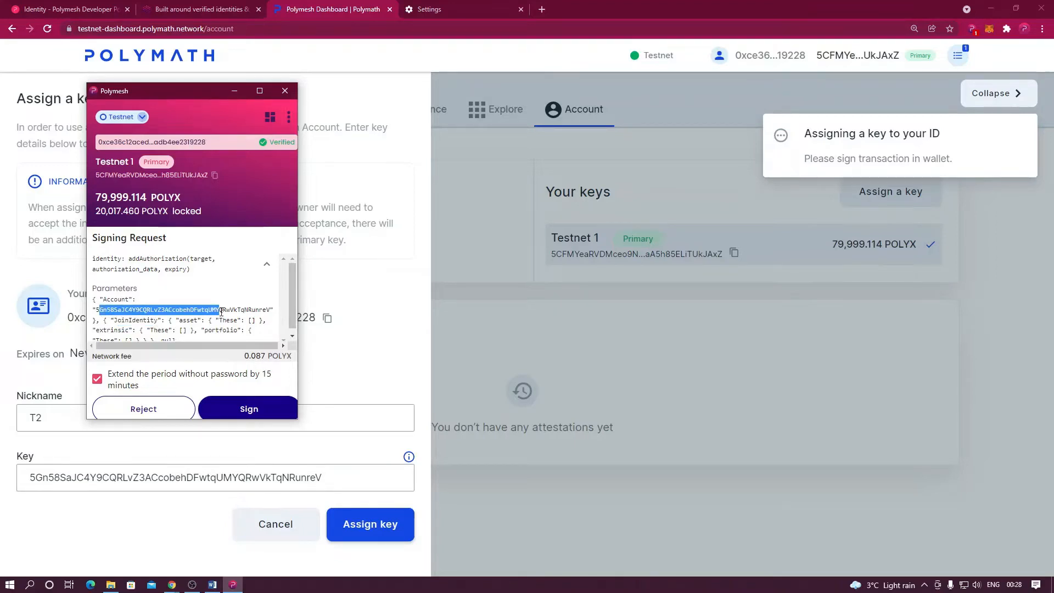
{"action": "left_click", "coordinate": [233, 407]}
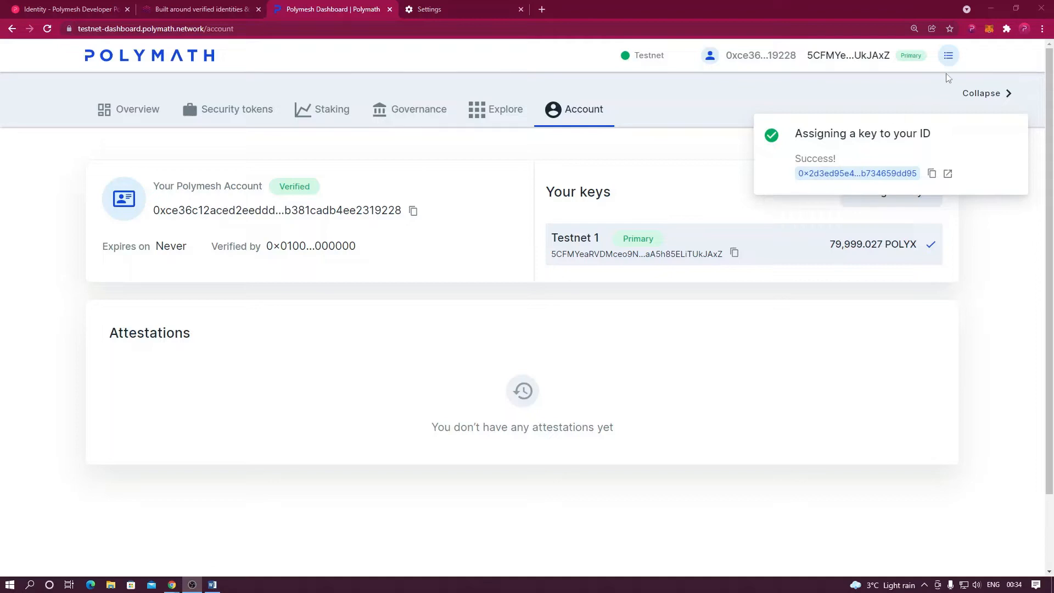
Make Testnet 2 the active wallet key to reveal its pending join request.
{"action": "left_click", "coordinate": [972, 30]}
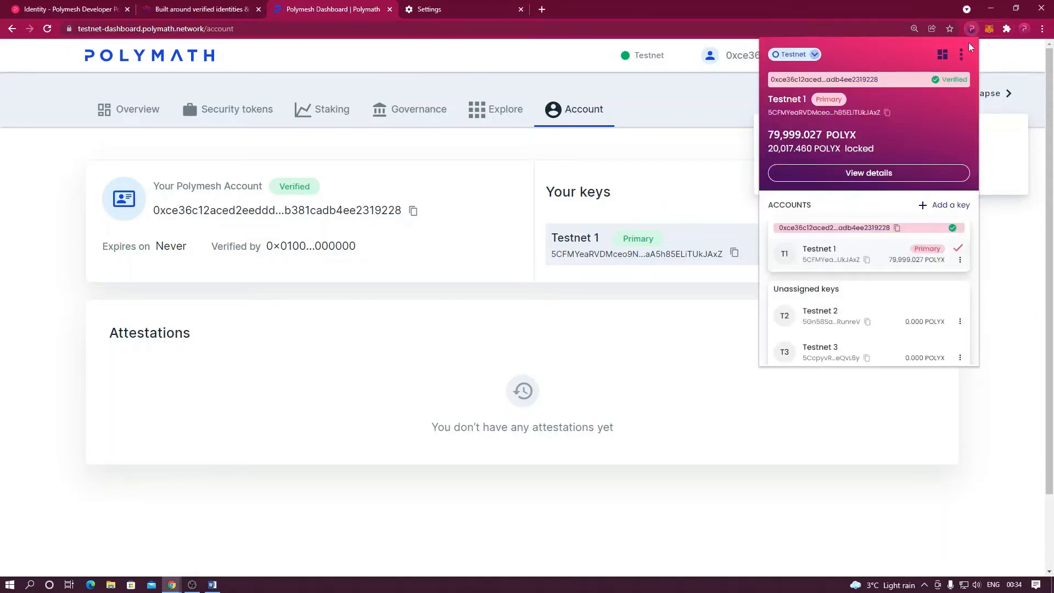
{"action": "left_click", "coordinate": [881, 320]}
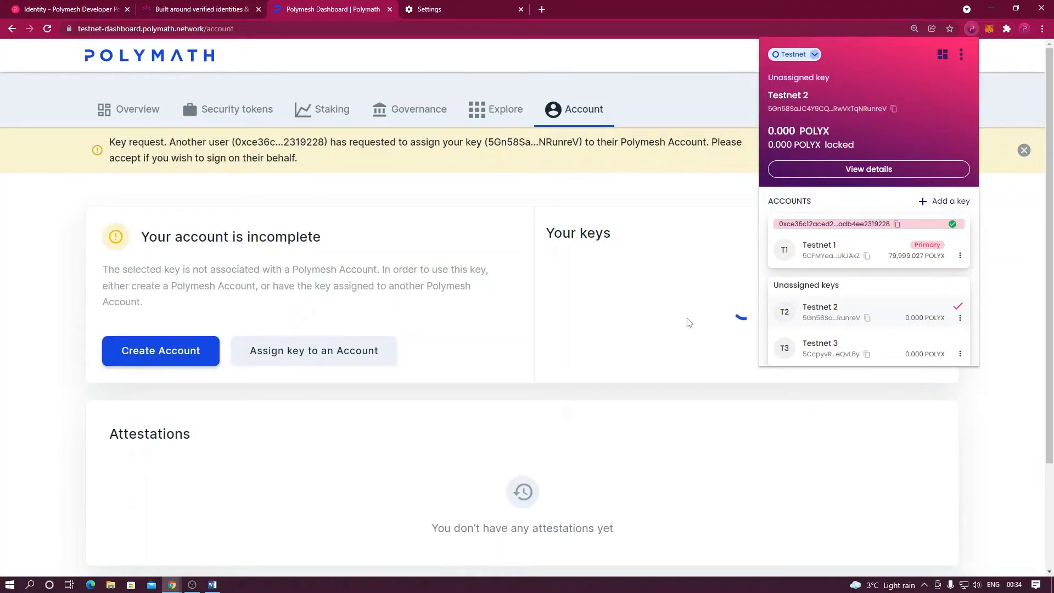
{"action": "left_click", "coordinate": [670, 238]}
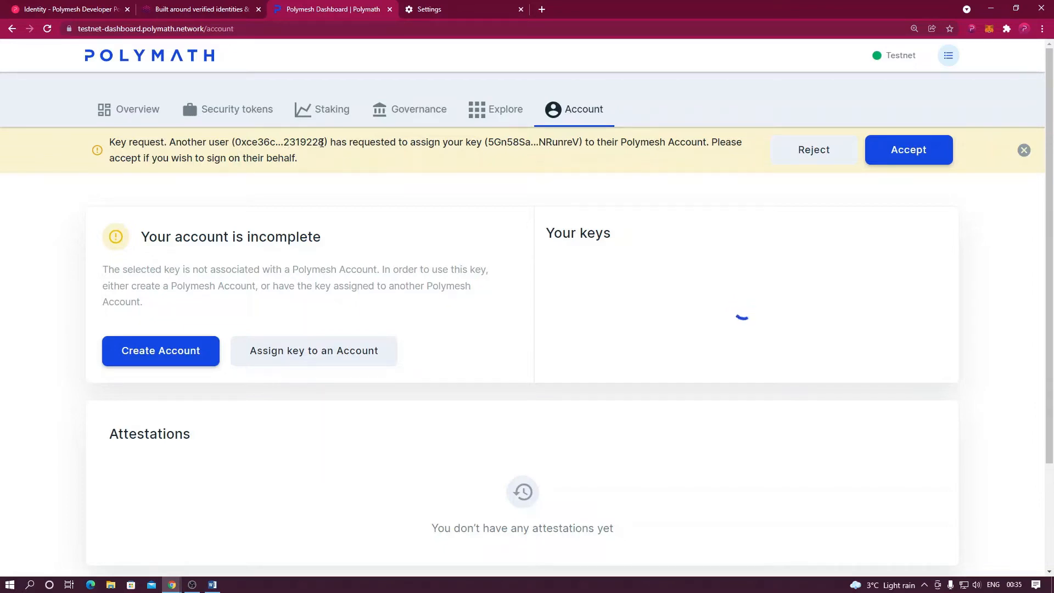
Accept and confirm the key request, signing with the wallet password remembered for 15 minutes.
{"action": "left_click", "coordinate": [902, 157]}
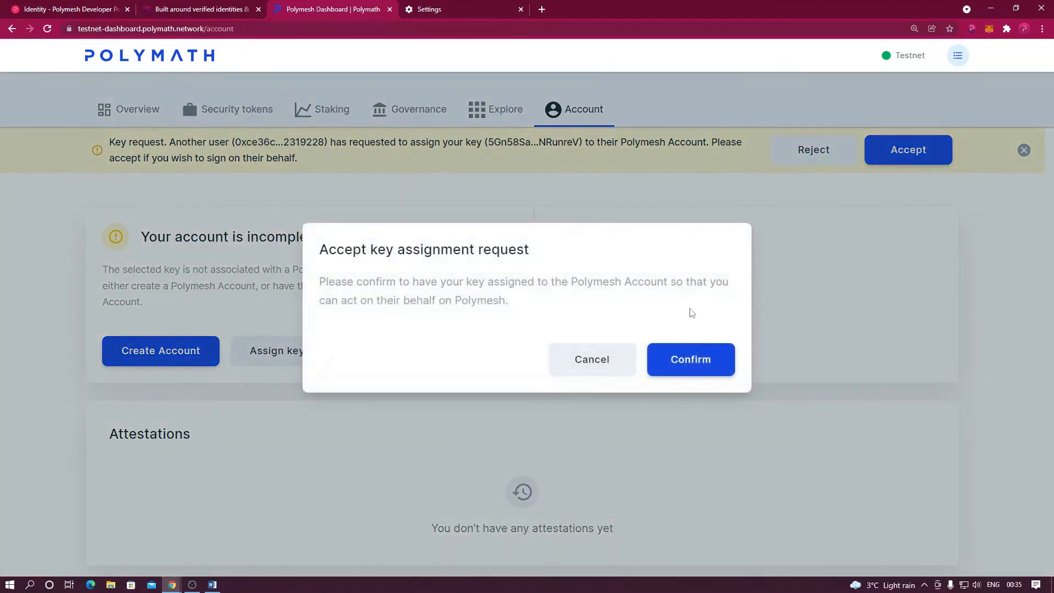
{"action": "left_click", "coordinate": [673, 358]}
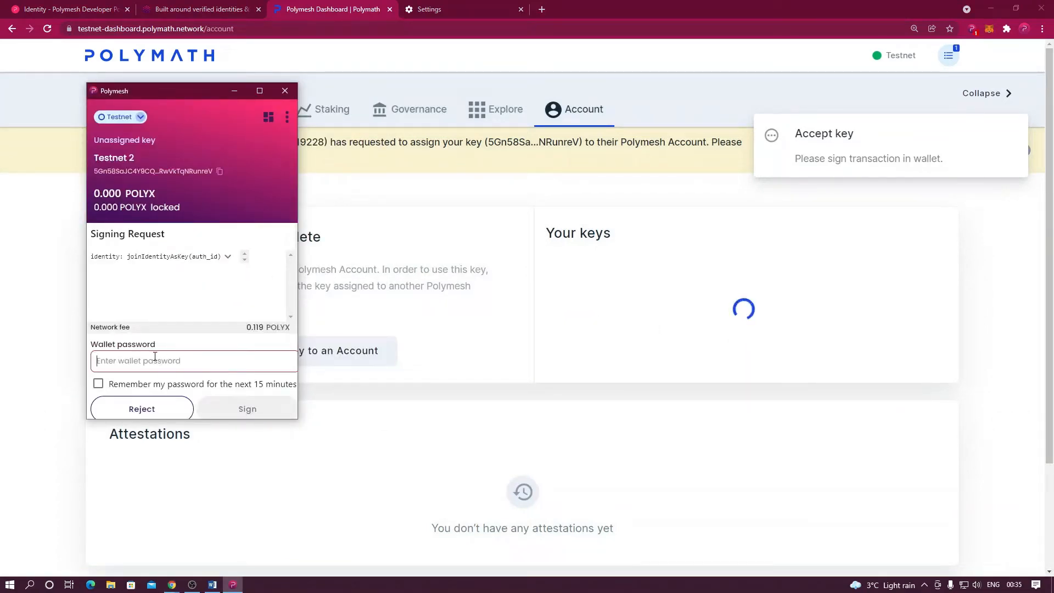
{"action": "type", "text": "••"}
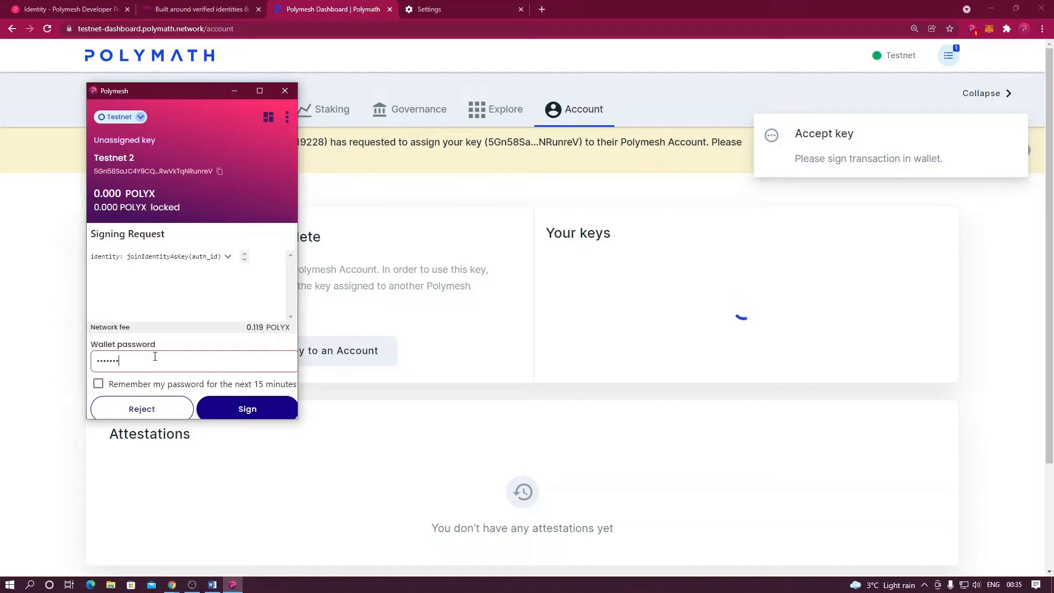
{"action": "left_click", "coordinate": [100, 383]}
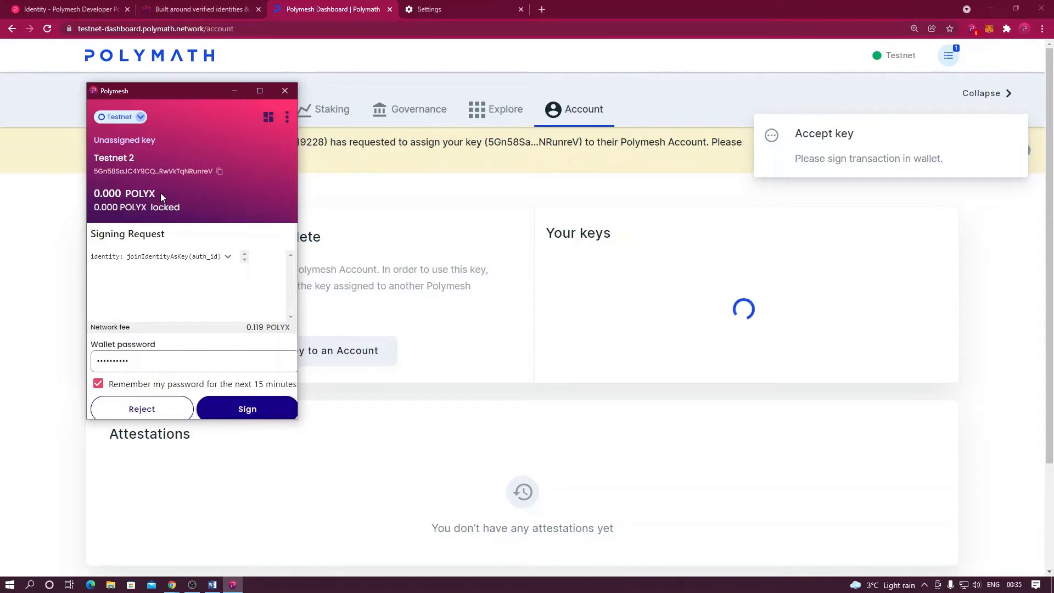
{"action": "left_click", "coordinate": [246, 410]}
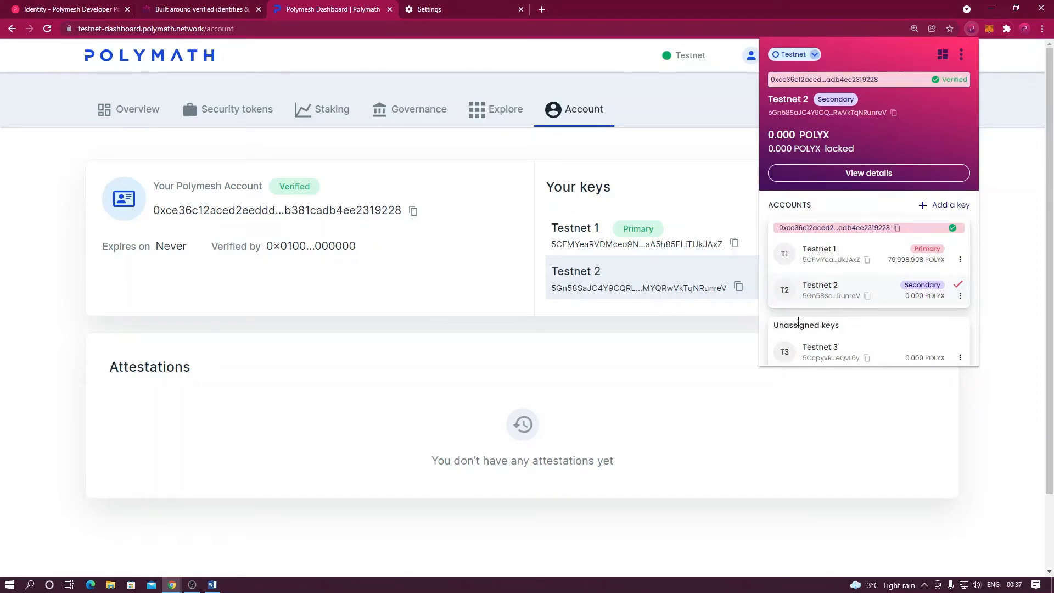
Switch the active wallet key back to Testnet 1 and view the account overview.
{"action": "left_click", "coordinate": [882, 252]}
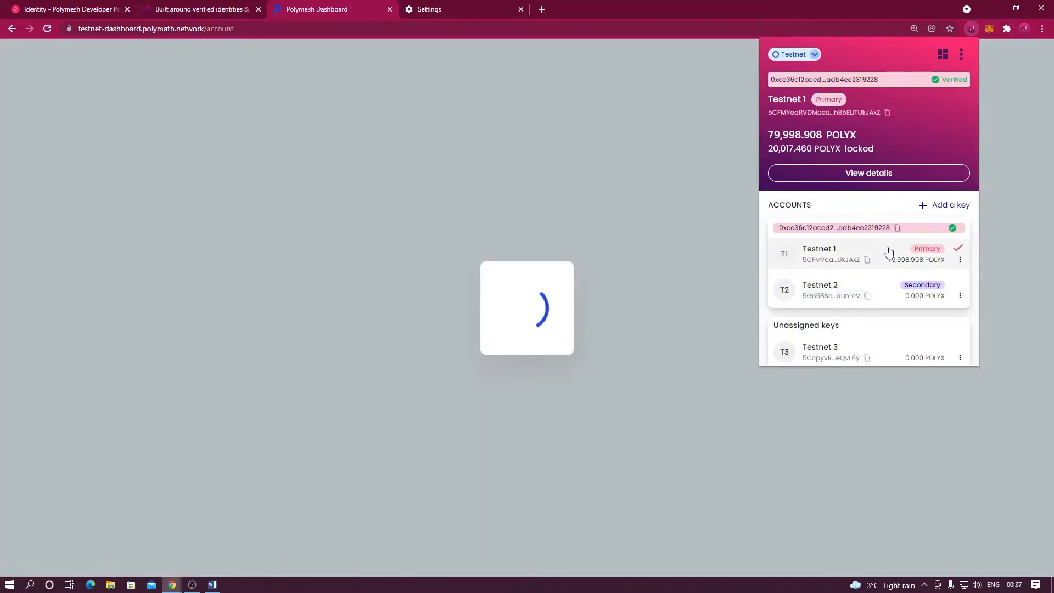
{"action": "left_click", "coordinate": [696, 262]}
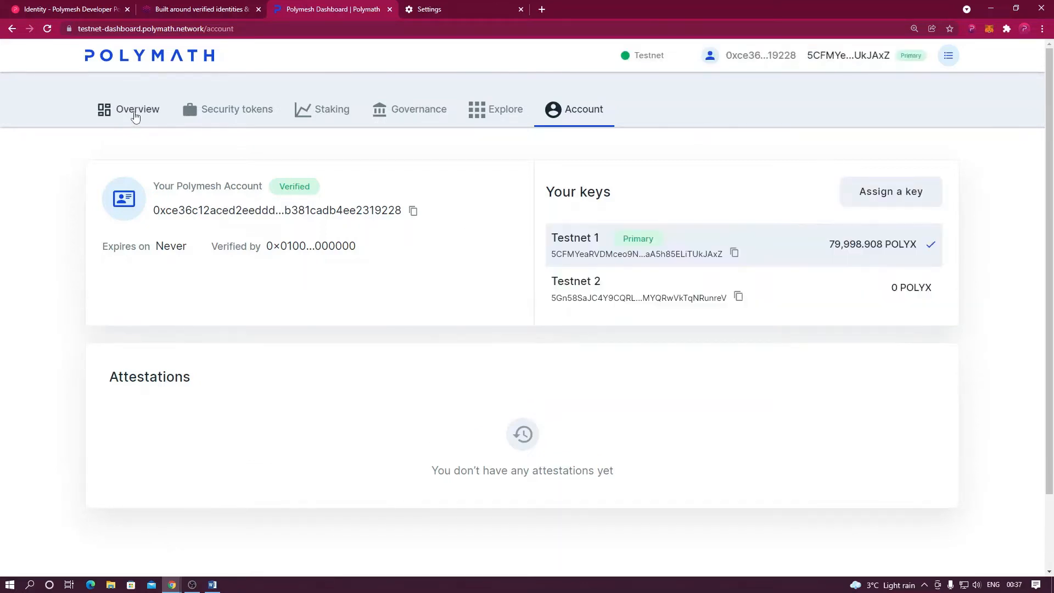
{"action": "left_click", "coordinate": [135, 116]}
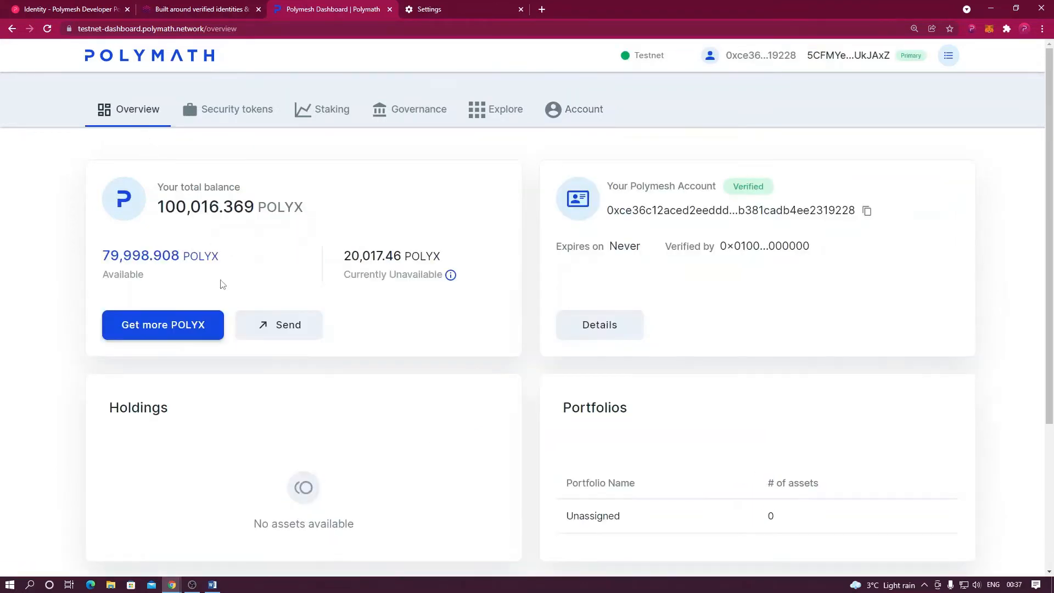
Send 1000 POLYX to the Testnet 2 address and reach the 1,000.095 POLYX review.
{"action": "left_click", "coordinate": [284, 329]}
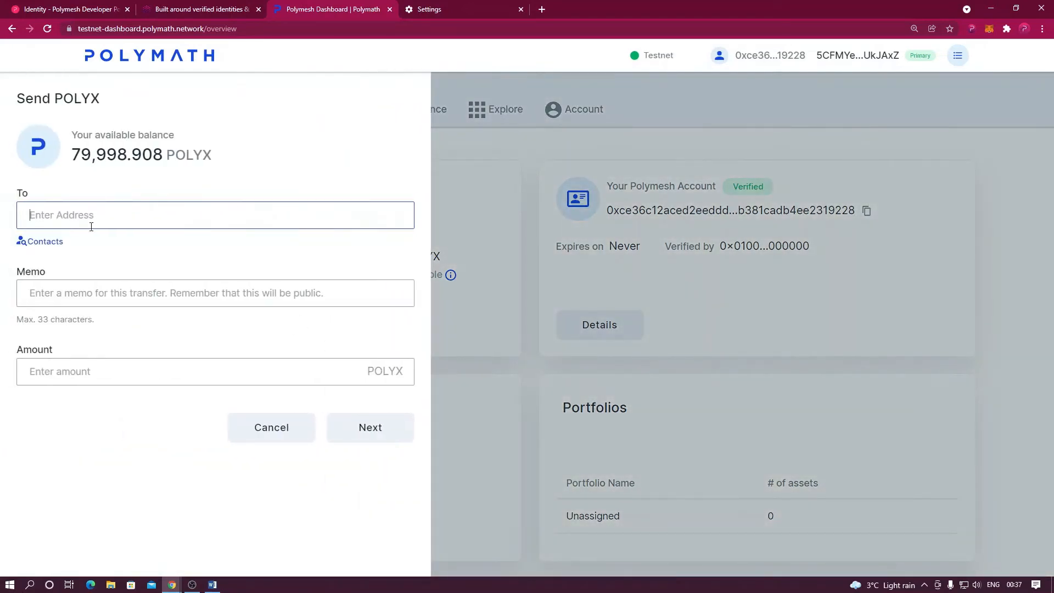
{"action": "left_click", "coordinate": [971, 28]}
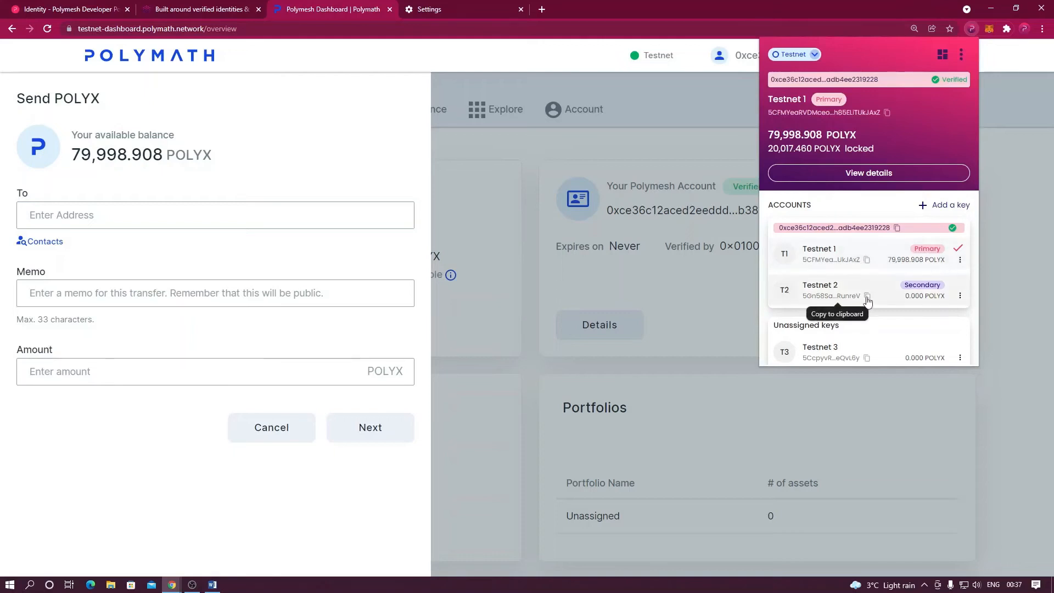
{"action": "left_click", "coordinate": [135, 216]}
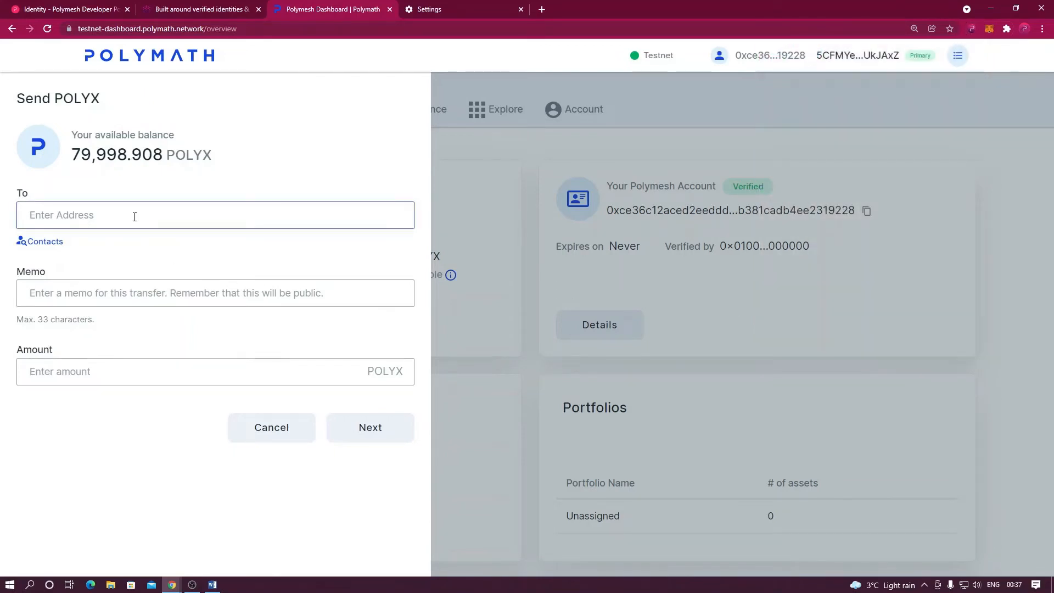
{"action": "type", "text": "5Gn58SaJC4Y9CQRLvZ3ACcobehDFwtqUMYQRwVkTqNRunreV"}
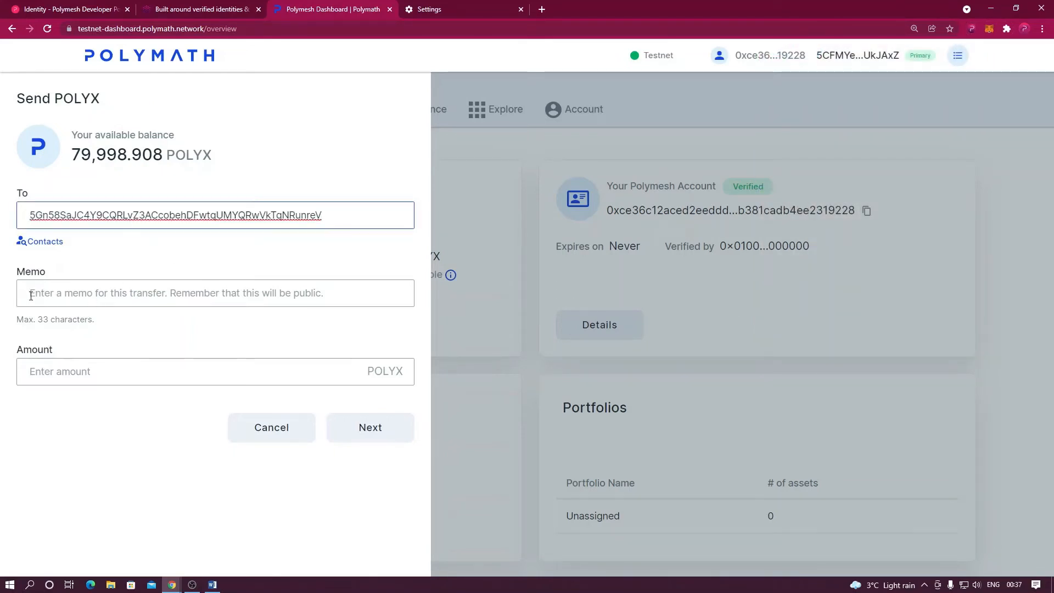
{"action": "left_click", "coordinate": [55, 372]}
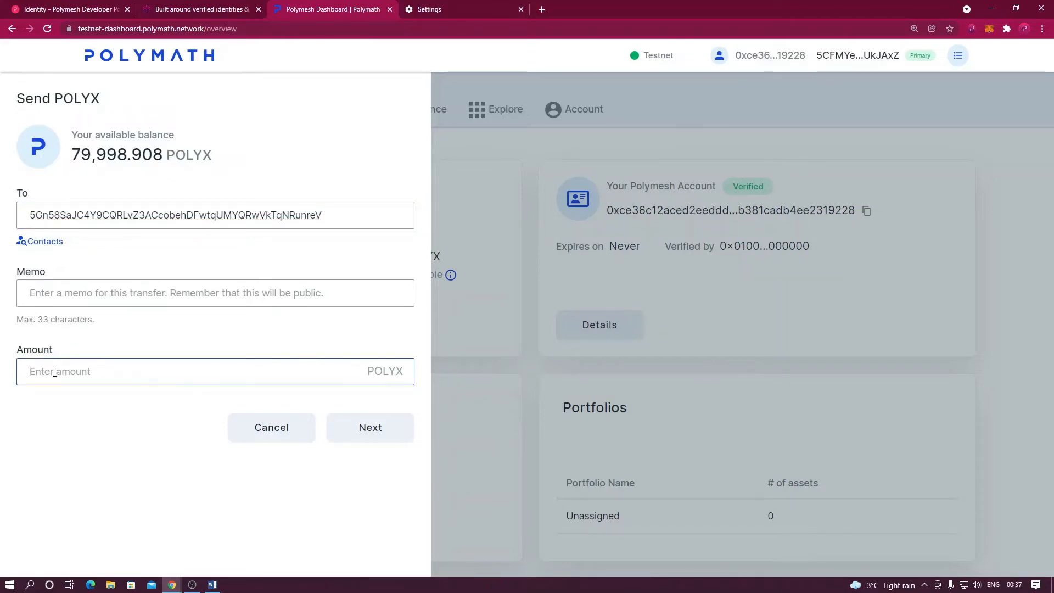
{"action": "type", "text": "1000"}
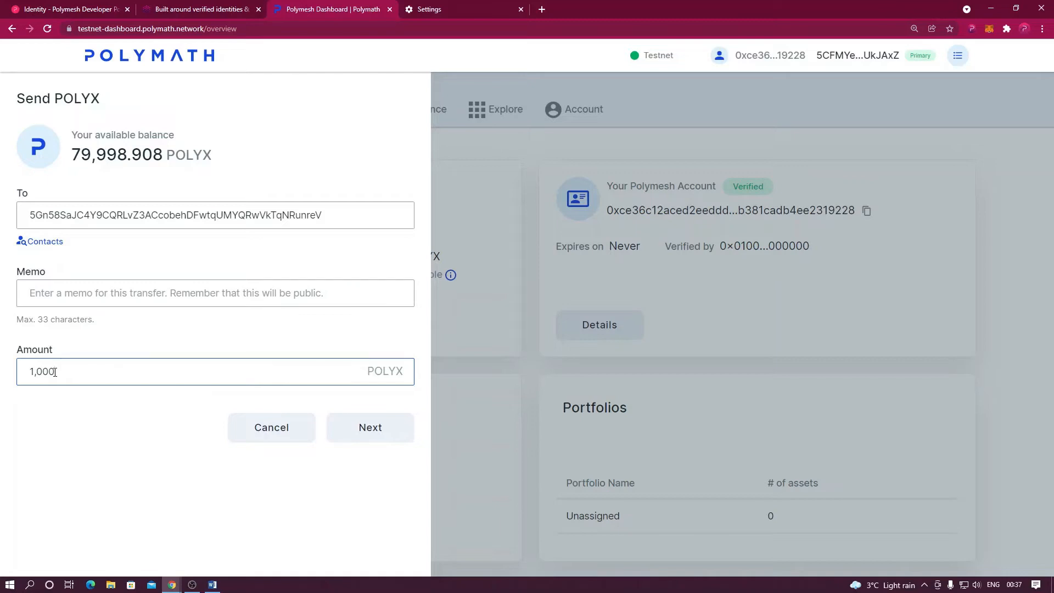
{"action": "left_click", "coordinate": [368, 433]}
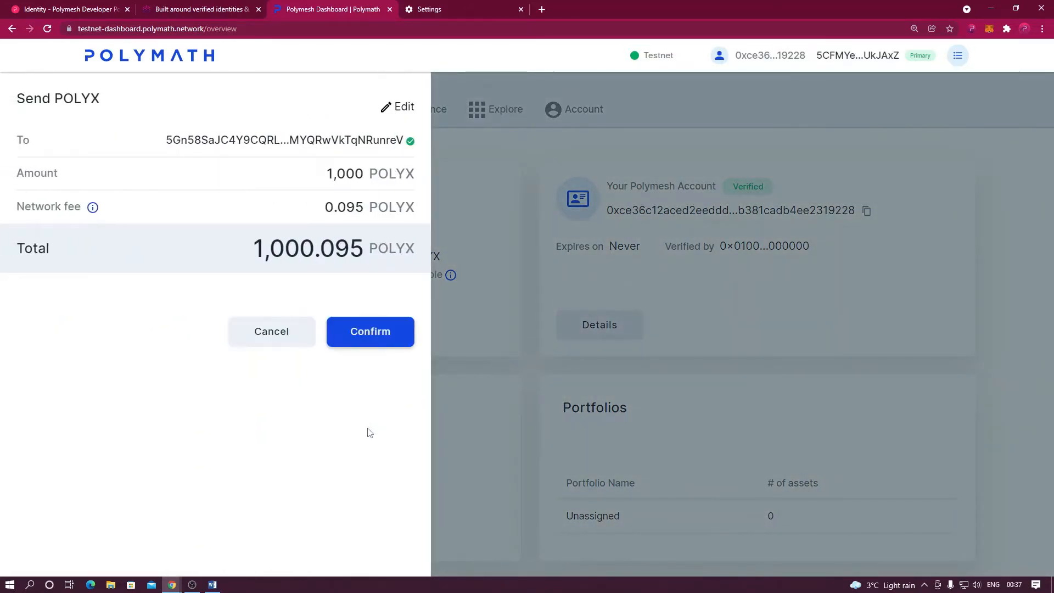
Confirm the 1,000 POLYX transfer and sign the balances.transfer request in the wallet.
{"action": "left_click", "coordinate": [363, 334]}
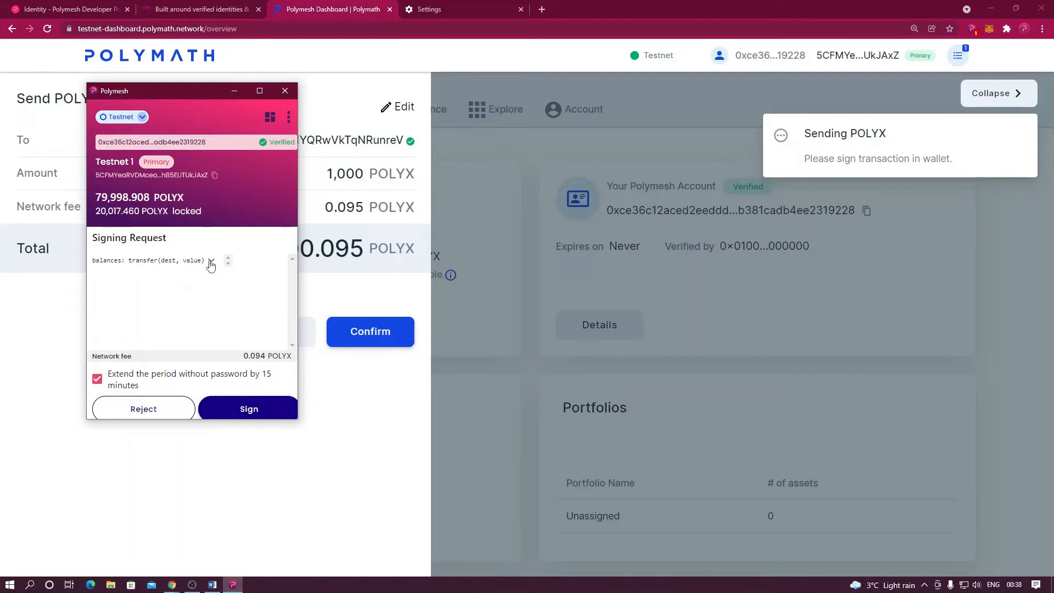
{"action": "left_click", "coordinate": [211, 260]}
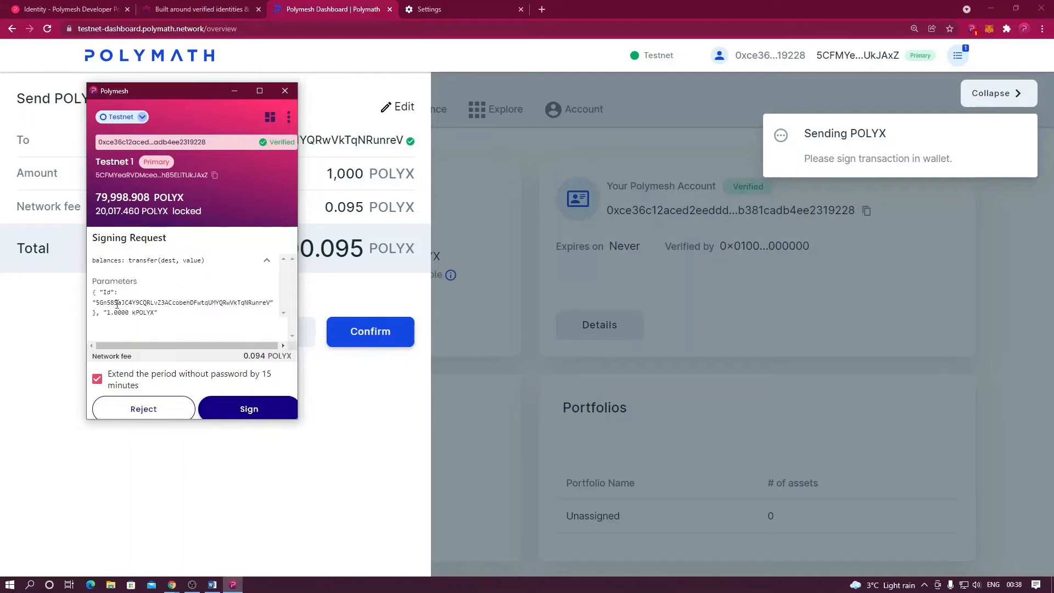
{"action": "left_click", "coordinate": [249, 410]}
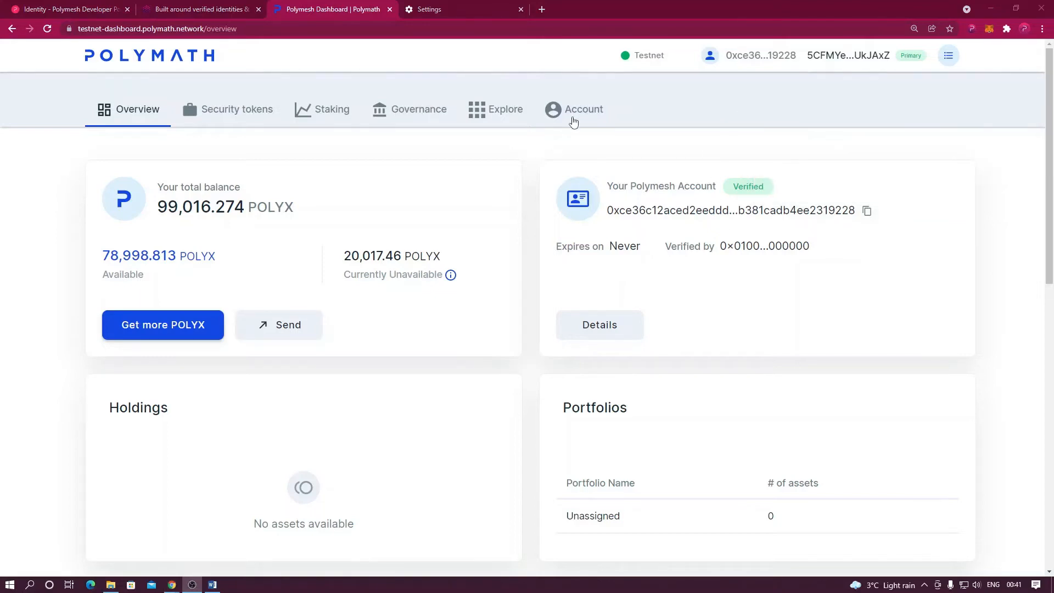
On the Account page, where Testnet 2 holds 1,000 POLYX, begin un-assigning Testnet 2.
{"action": "left_click", "coordinate": [577, 116]}
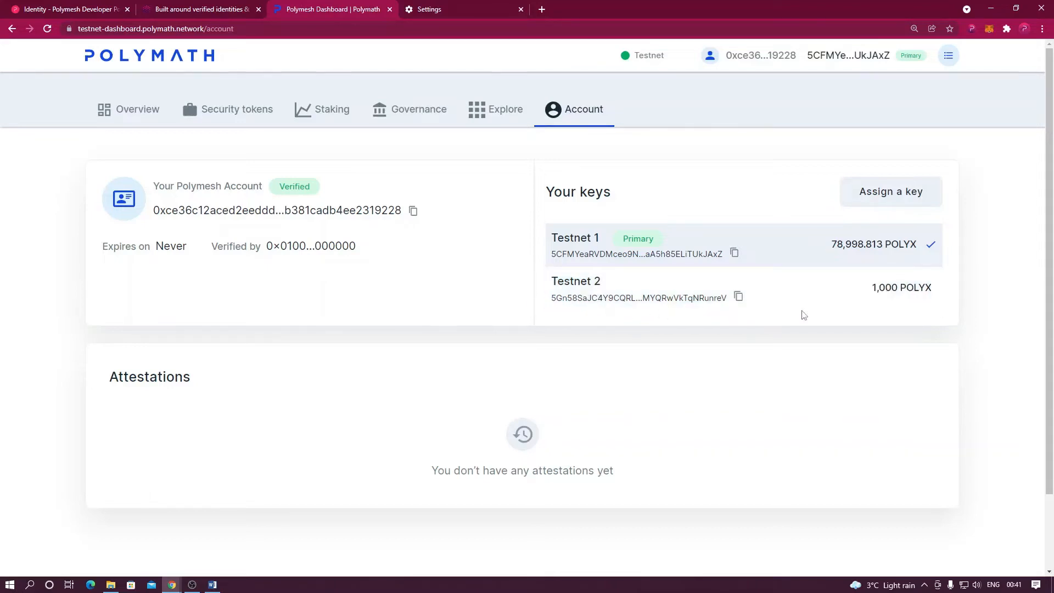
{"action": "left_click", "coordinate": [930, 291]}
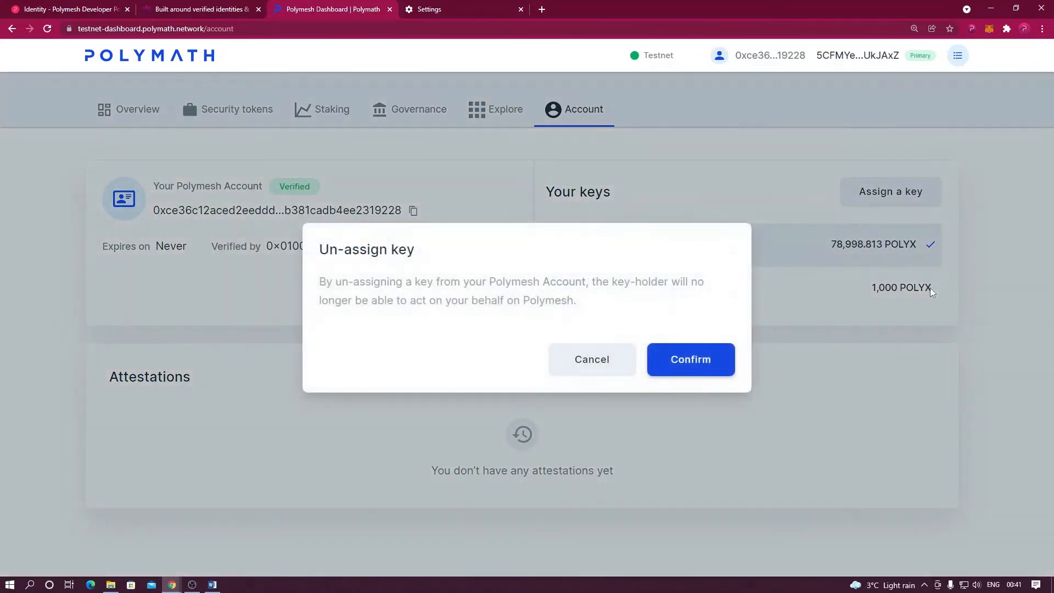
Confirm un-assigning Testnet 2 and sign the removeSecondaryKeys request in the wallet.
{"action": "left_click", "coordinate": [677, 358]}
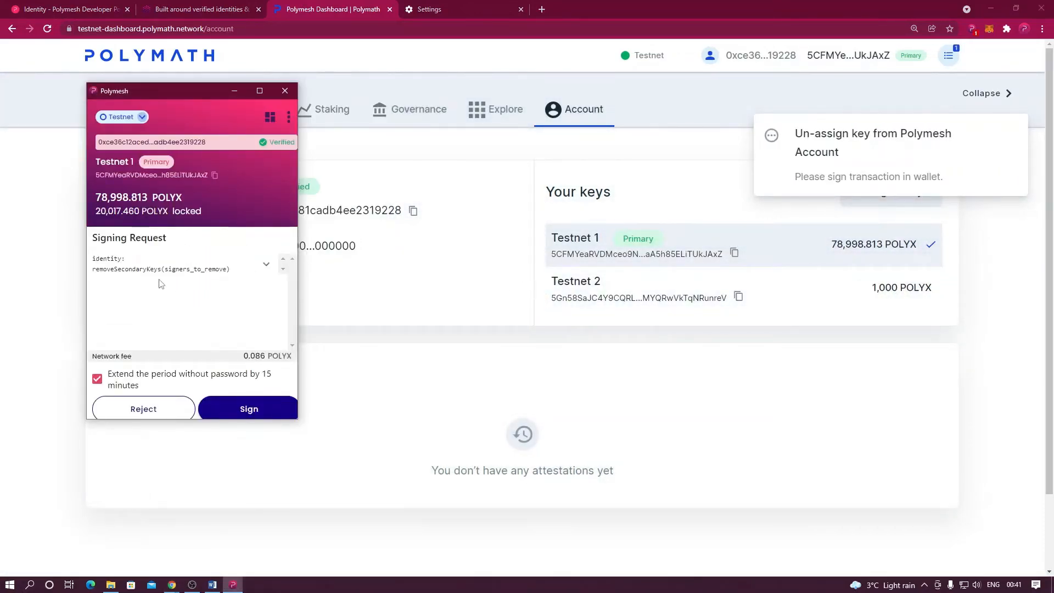
{"action": "left_click", "coordinate": [267, 264]}
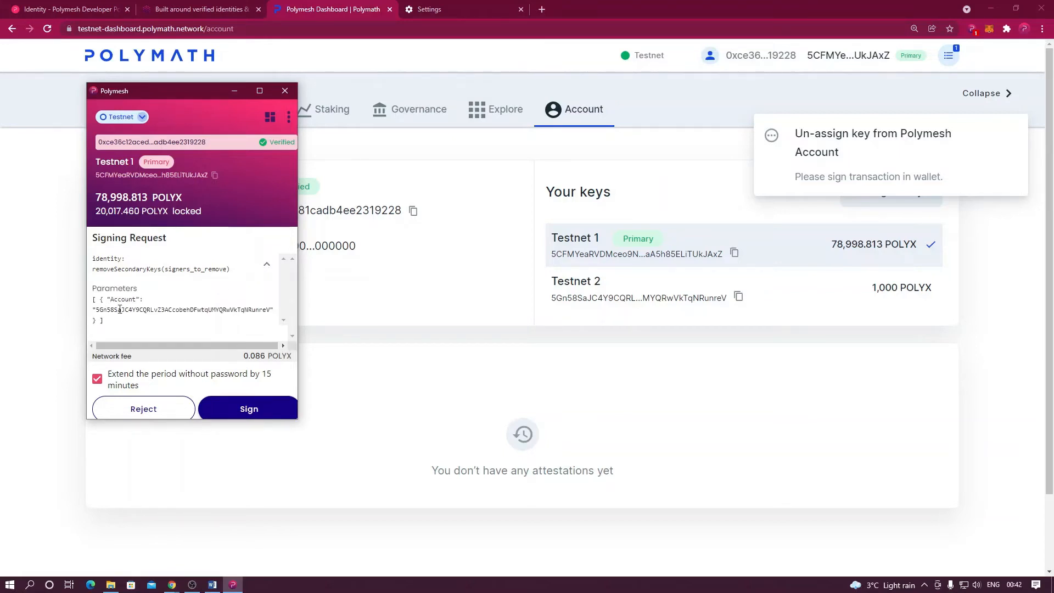
{"action": "left_click", "coordinate": [231, 405]}
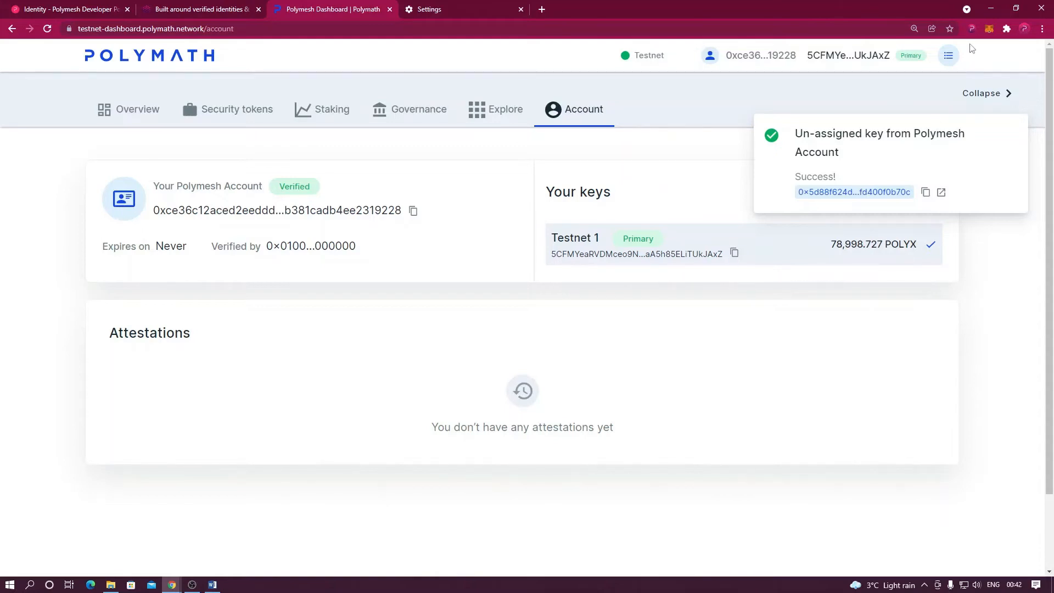
Confirm in the wallet that Testnet 2 is unassigned with 1,000 POLYX, then switch to the Polymesh Links document.
{"action": "left_click", "coordinate": [971, 30]}
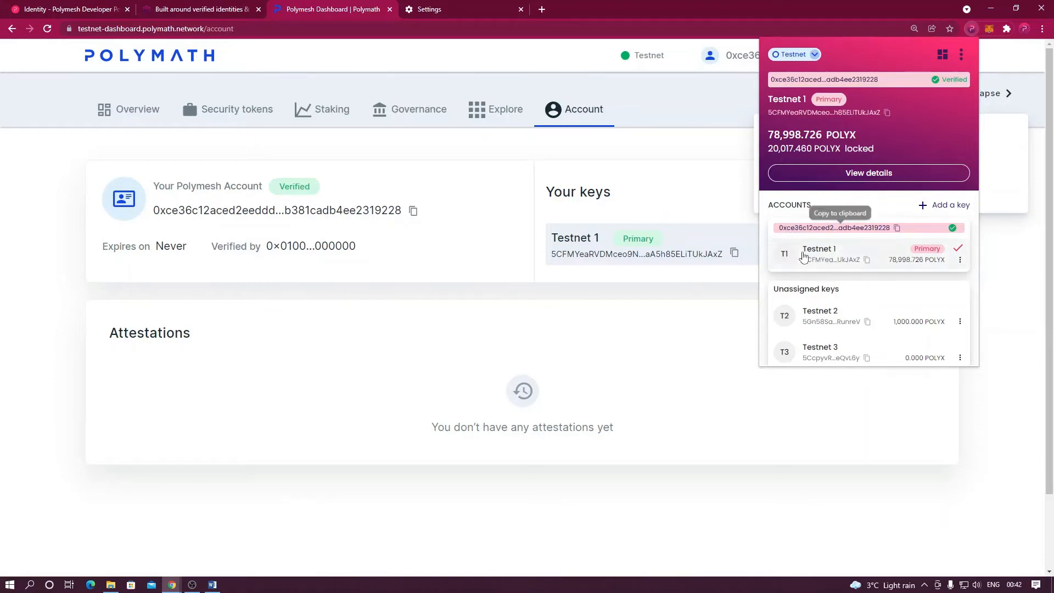
{"action": "mouse_move", "coordinate": [790, 321]}
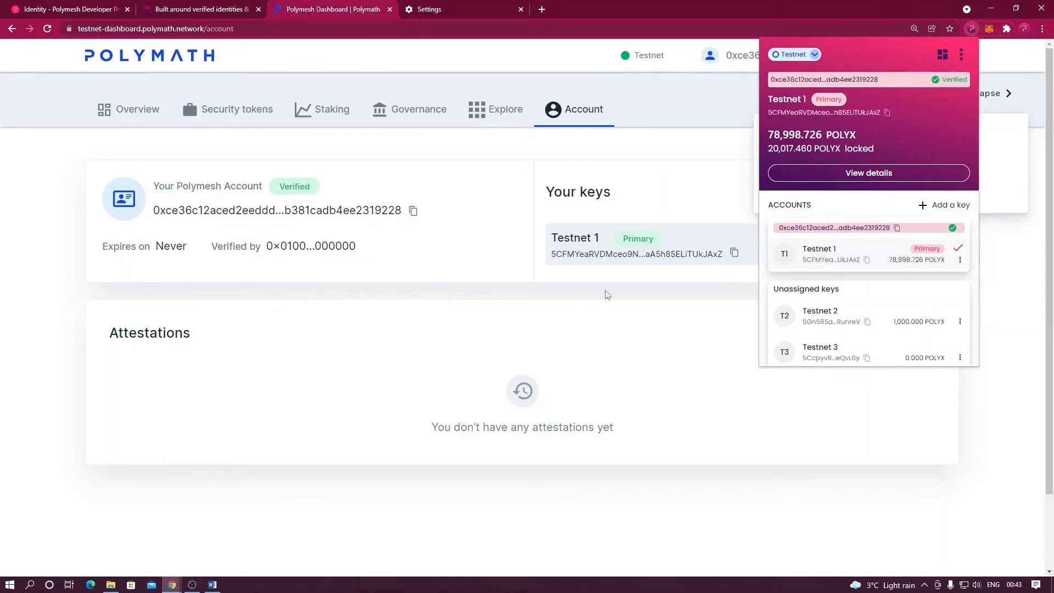
{"action": "left_click", "coordinate": [214, 585]}
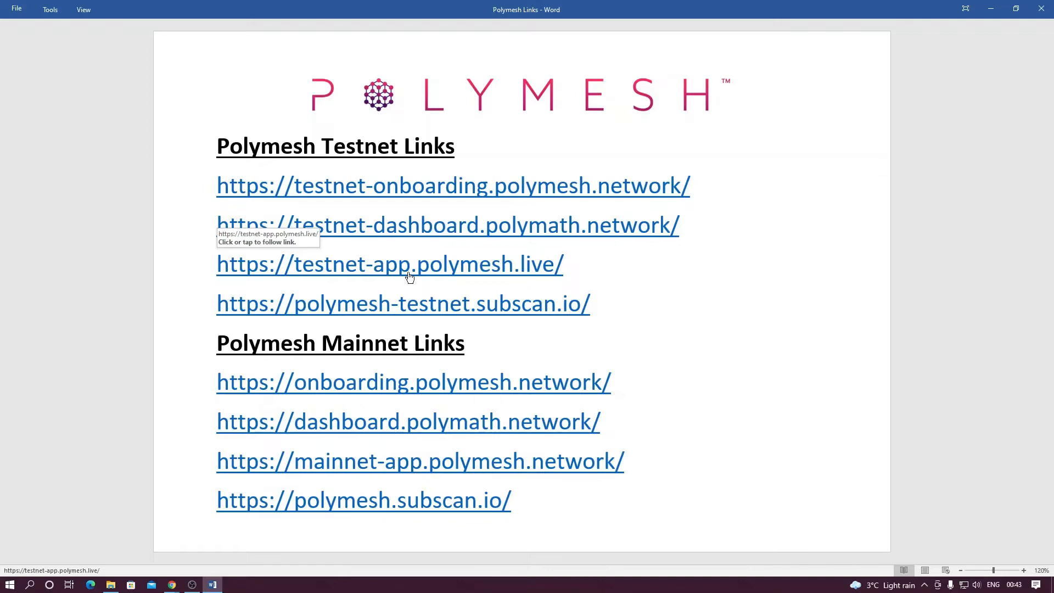
Follow the testnet-app.polymesh.live link and go to Developer > Extrinsics in the Polymesh App.
{"action": "left_click", "coordinate": [463, 265]}
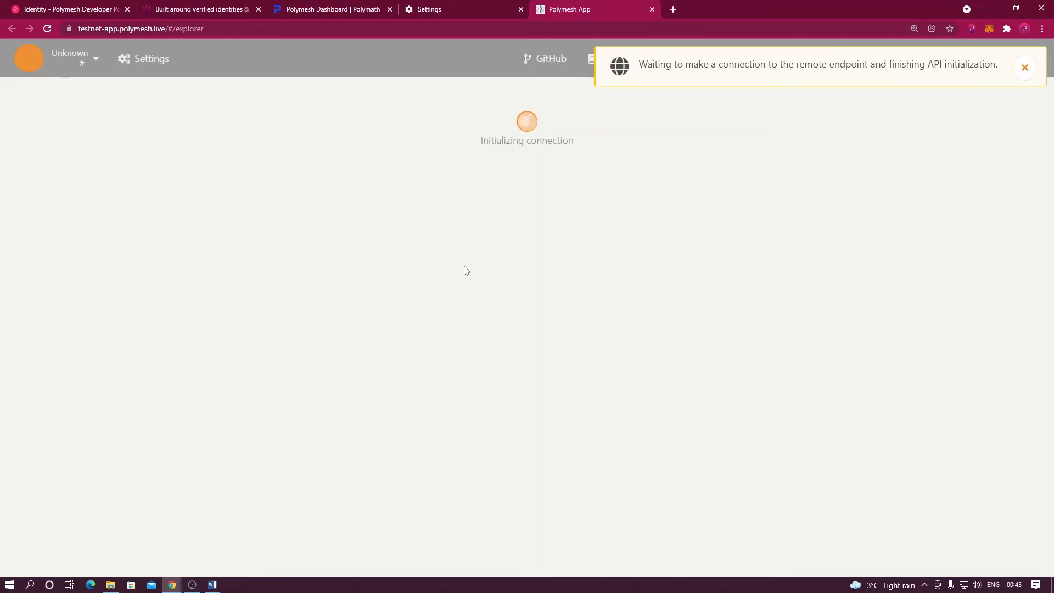
{"action": "mouse_move", "coordinate": [461, 63]}
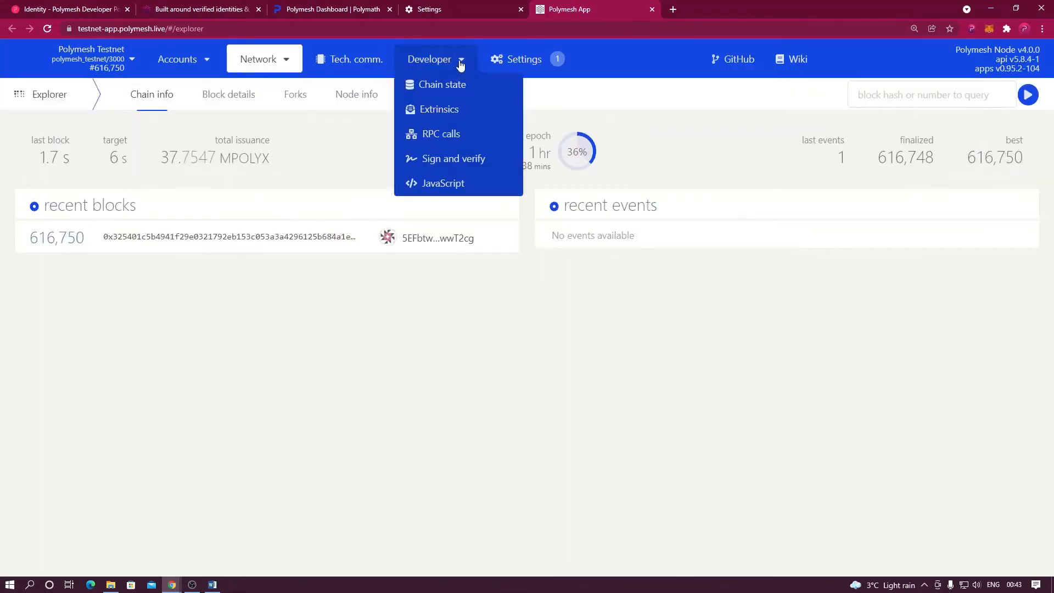
{"action": "left_click", "coordinate": [443, 116]}
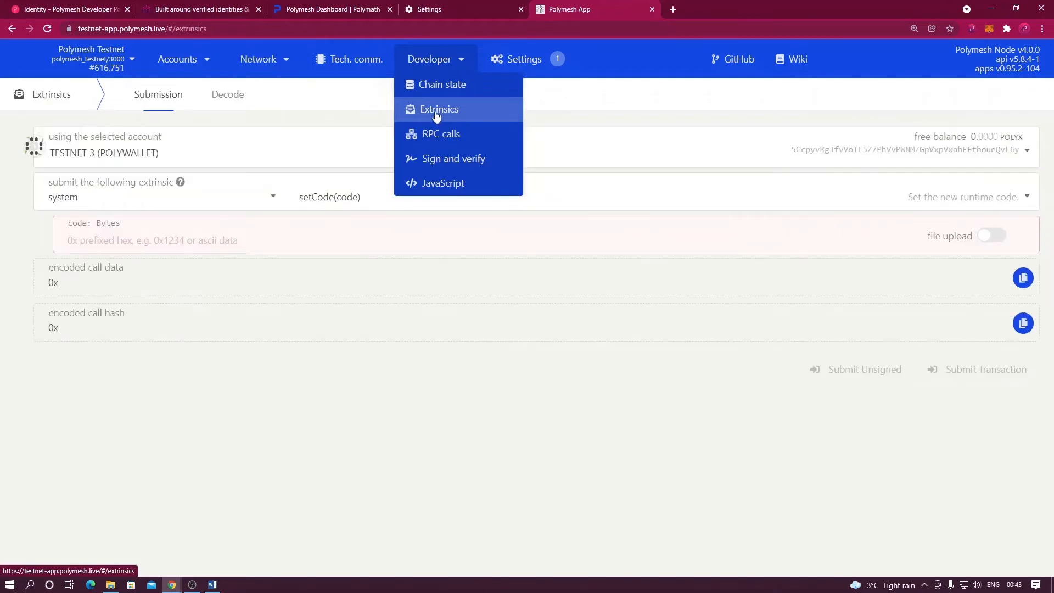
Set the submitting account to TESTNET 1 and the call to identity.addAuthorization.
{"action": "left_click", "coordinate": [172, 158]}
{"action": "left_click", "coordinate": [129, 209]}
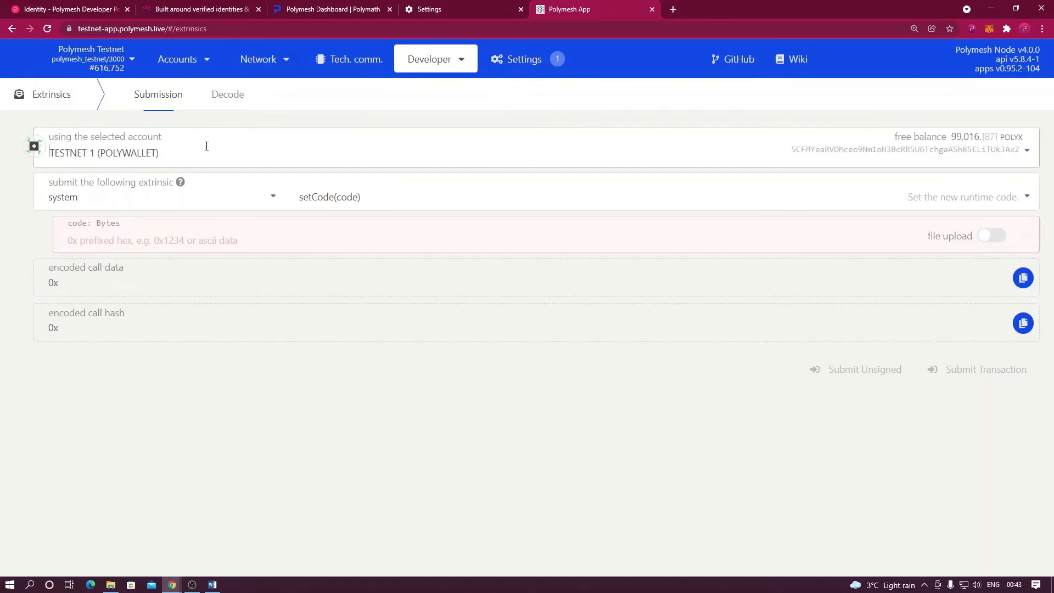
{"action": "left_click", "coordinate": [132, 207]}
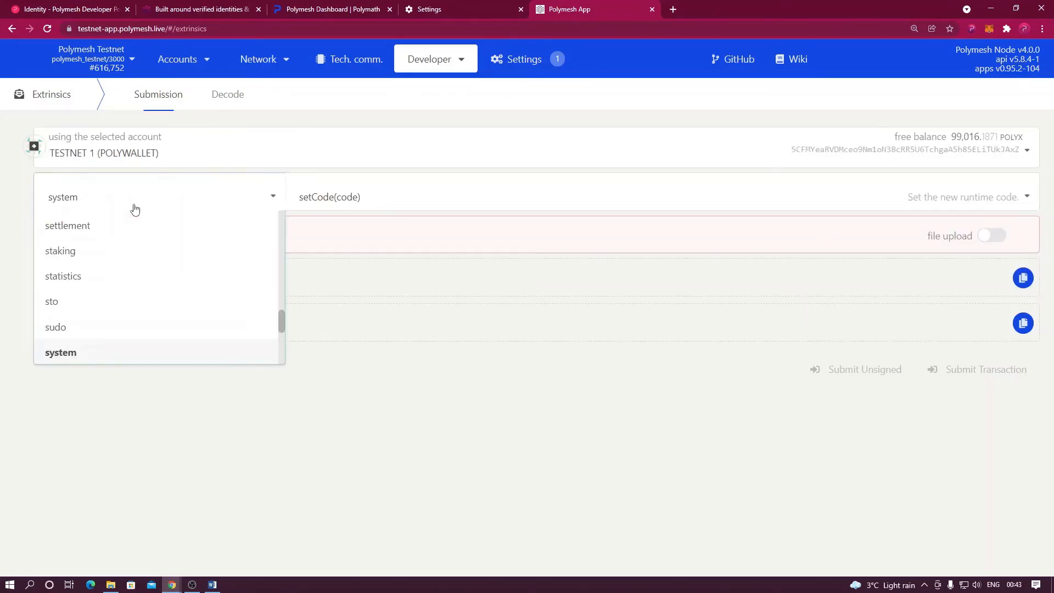
{"action": "scroll", "coordinate": [124, 263], "scroll_direction": "up", "scroll_amount": 1}
{"action": "scroll", "coordinate": [124, 262], "scroll_direction": "up", "scroll_amount": 5}
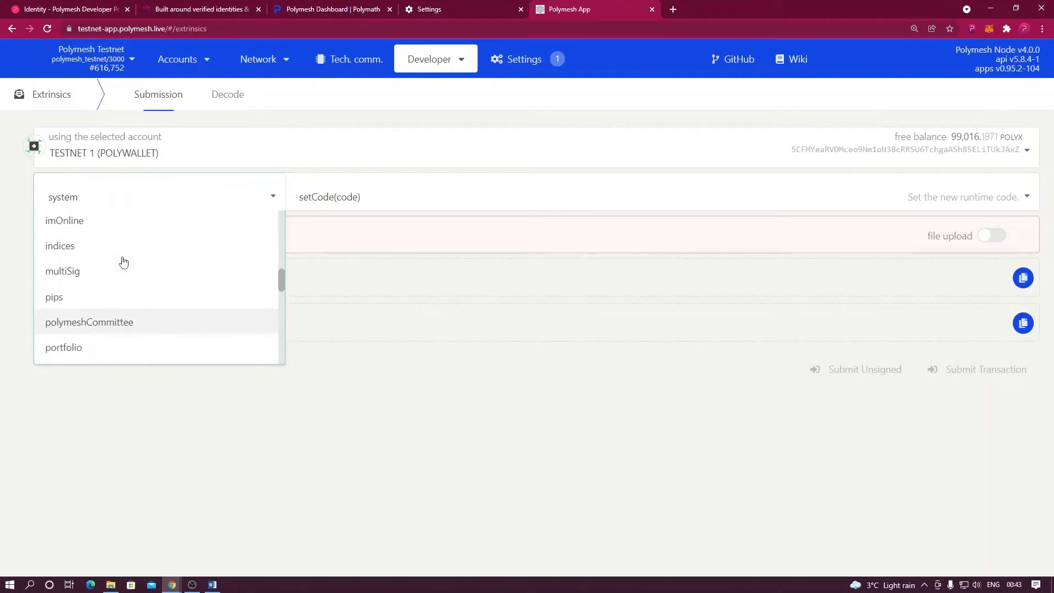
{"action": "left_click", "coordinate": [88, 250]}
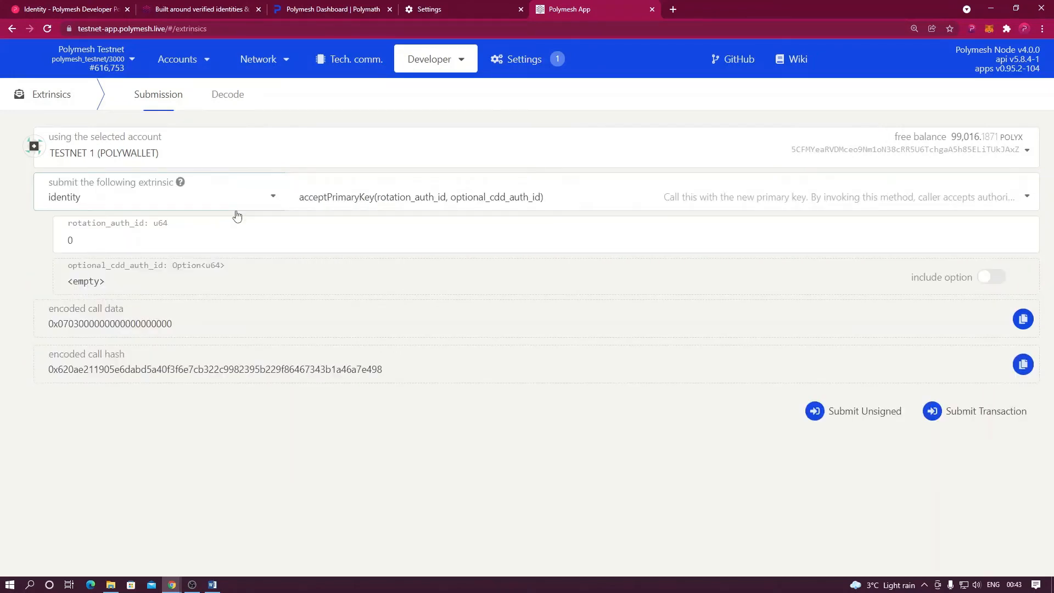
{"action": "left_click", "coordinate": [341, 203]}
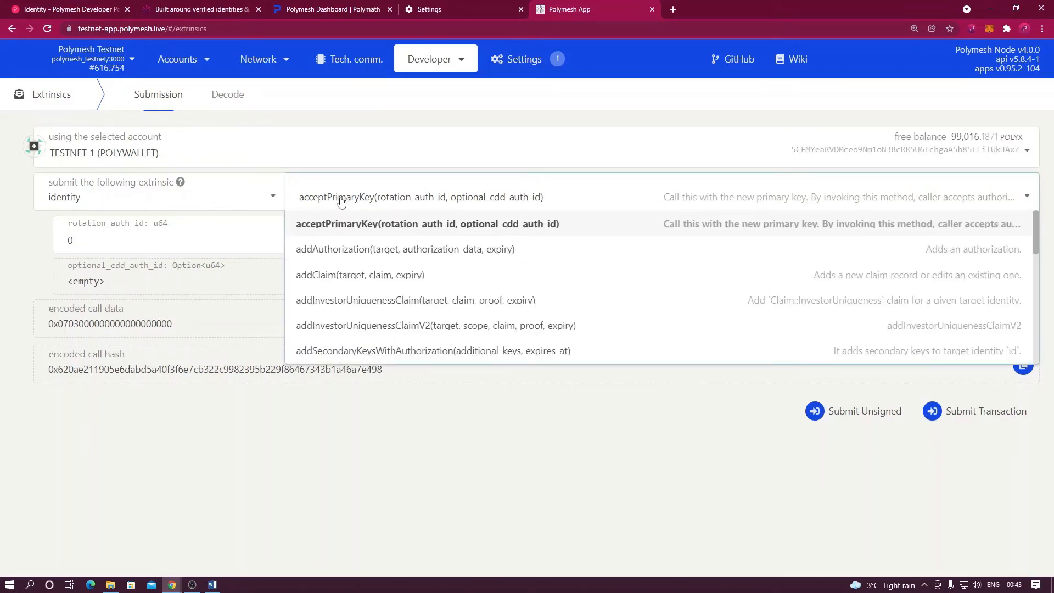
{"action": "left_click", "coordinate": [331, 253]}
Target account TESTNET 2 with a RotatePrimaryKey authorization, no expiry, and submit the transaction.
{"action": "left_click", "coordinate": [163, 246]}
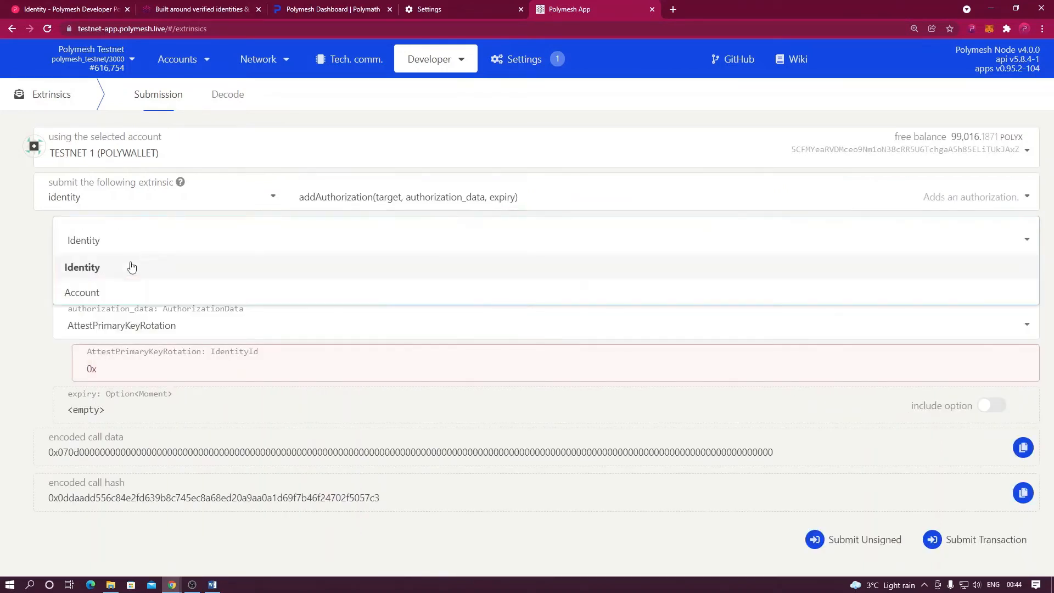
{"action": "left_click", "coordinate": [96, 292]}
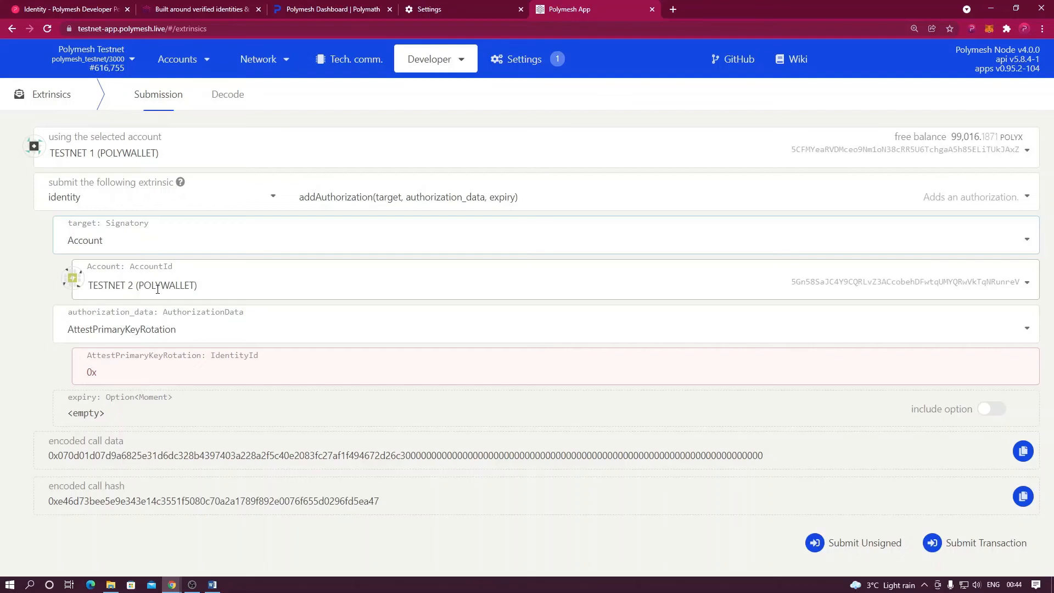
{"action": "left_click", "coordinate": [184, 330]}
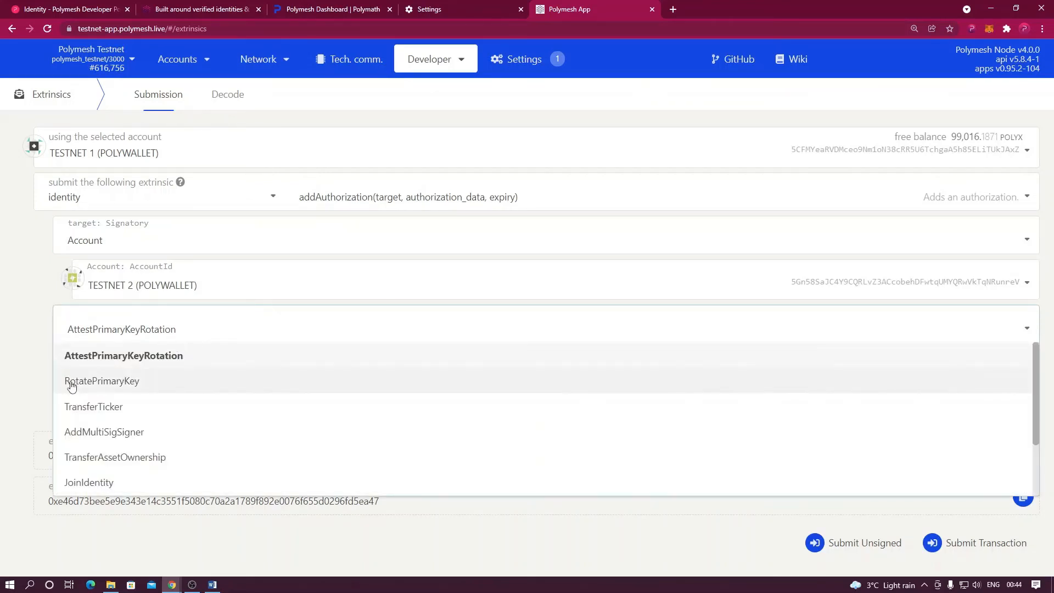
{"action": "left_click", "coordinate": [114, 387]}
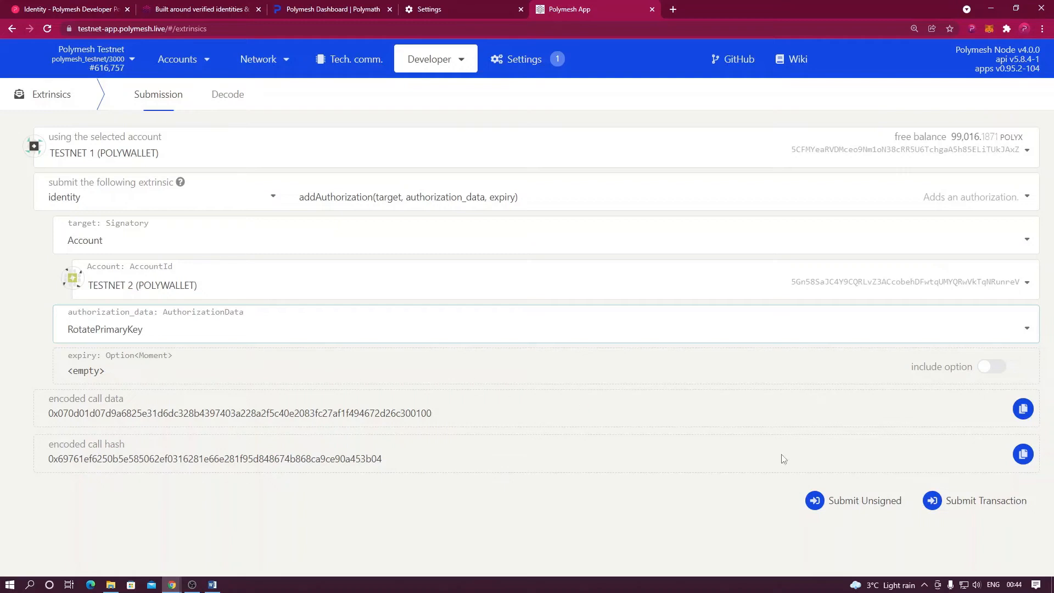
{"action": "left_click", "coordinate": [988, 371]}
{"action": "left_click", "coordinate": [989, 373]}
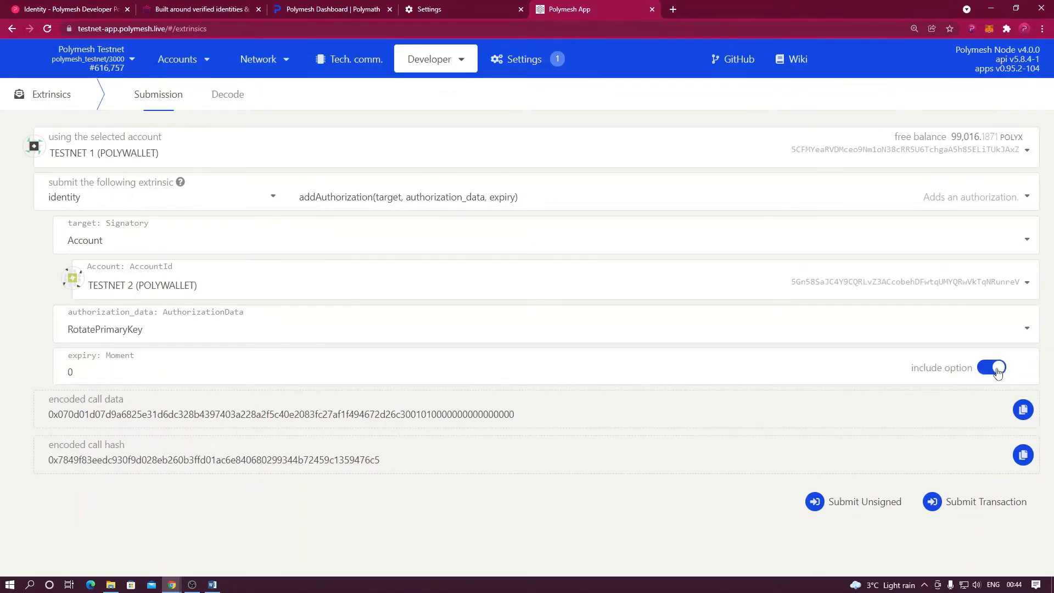
{"action": "left_click", "coordinate": [998, 373]}
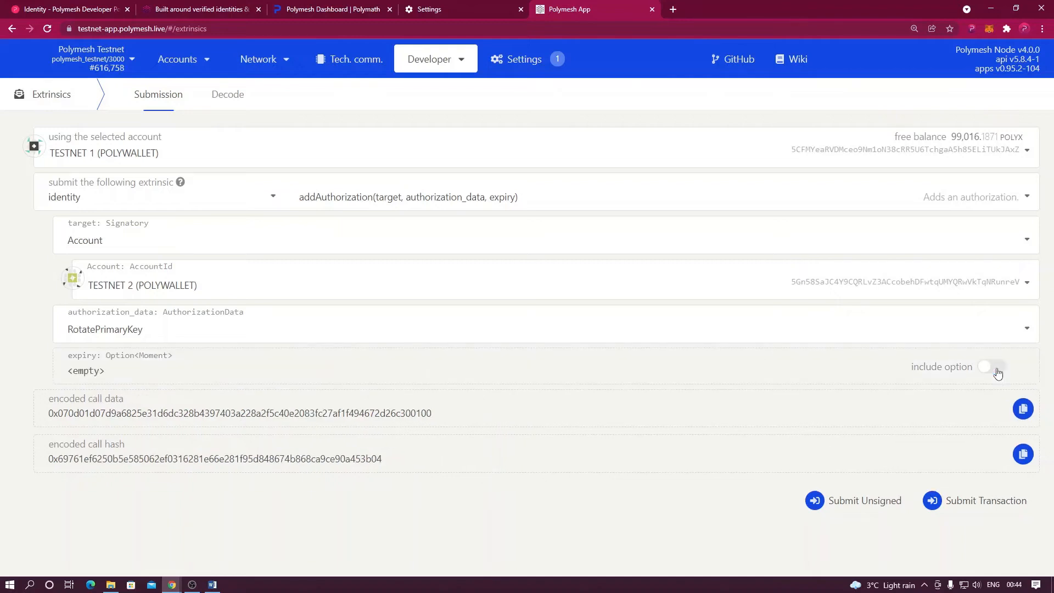
{"action": "left_click", "coordinate": [956, 507]}
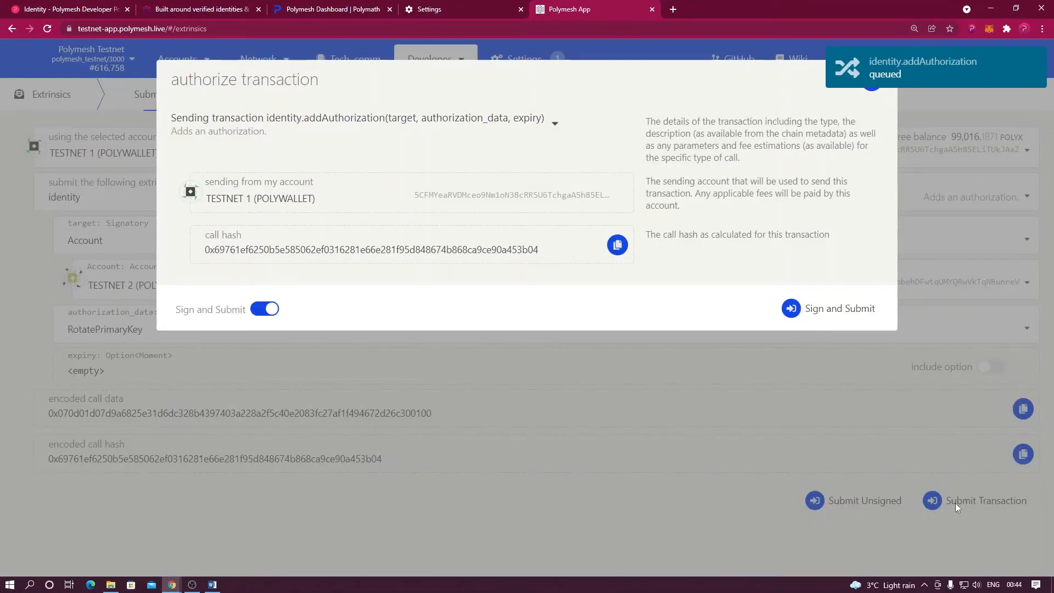
Sign and submit the RotatePrimaryKey authorization in the wallet, then view the wallet's key list.
{"action": "left_click", "coordinate": [826, 312]}
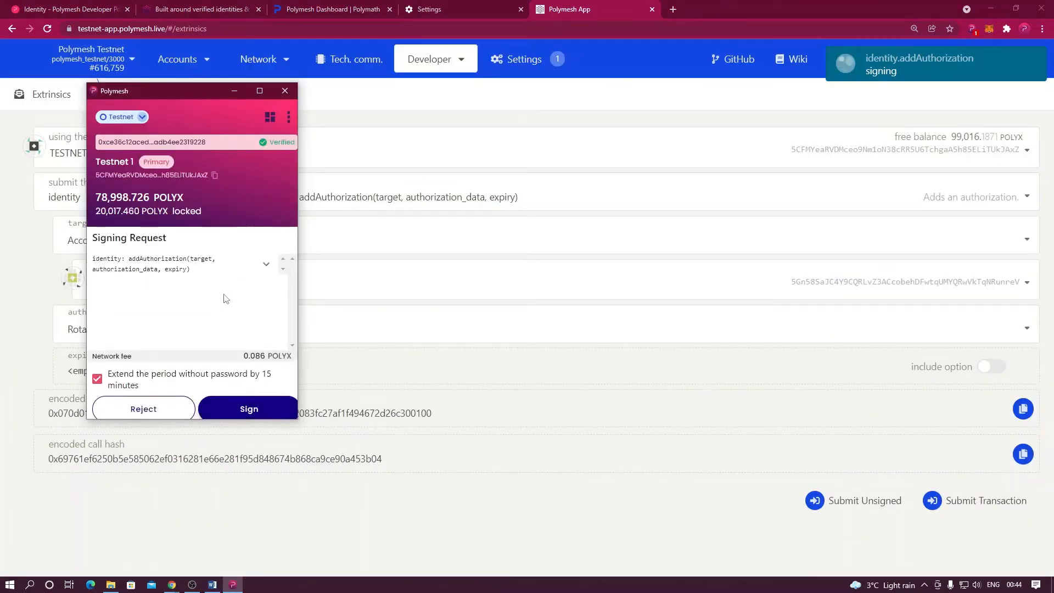
{"action": "left_click", "coordinate": [257, 410]}
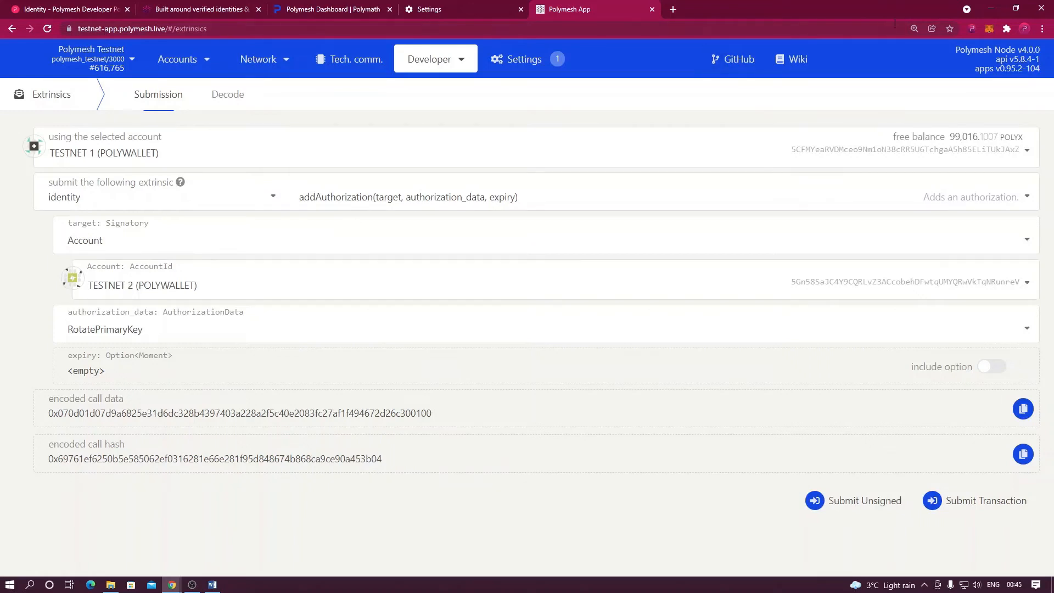
{"action": "left_click", "coordinate": [970, 28]}
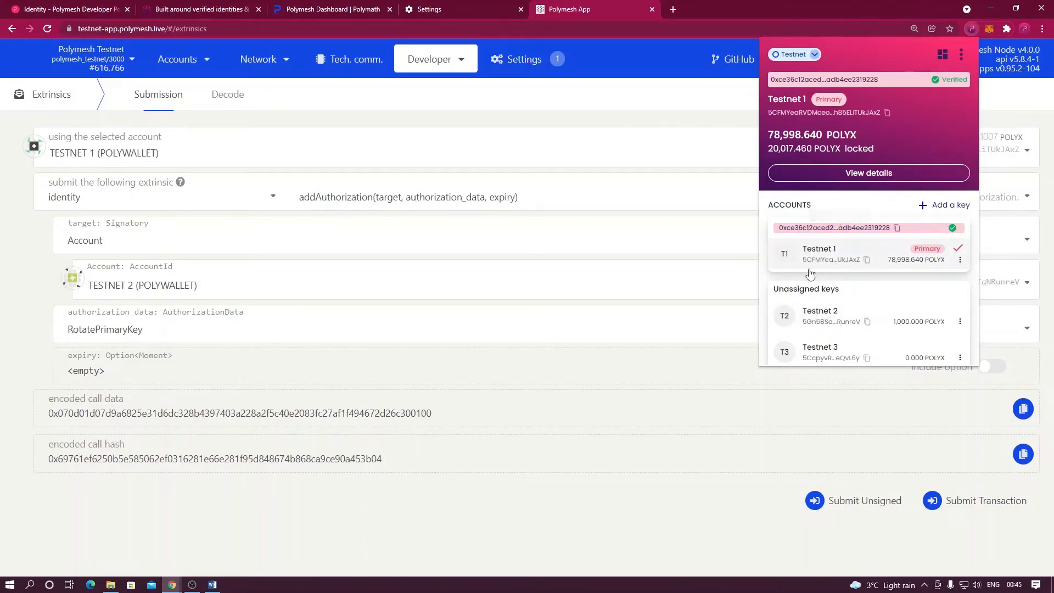
Close the wallet popup and make TESTNET 2 the sending account.
{"action": "mouse_move", "coordinate": [820, 319]}
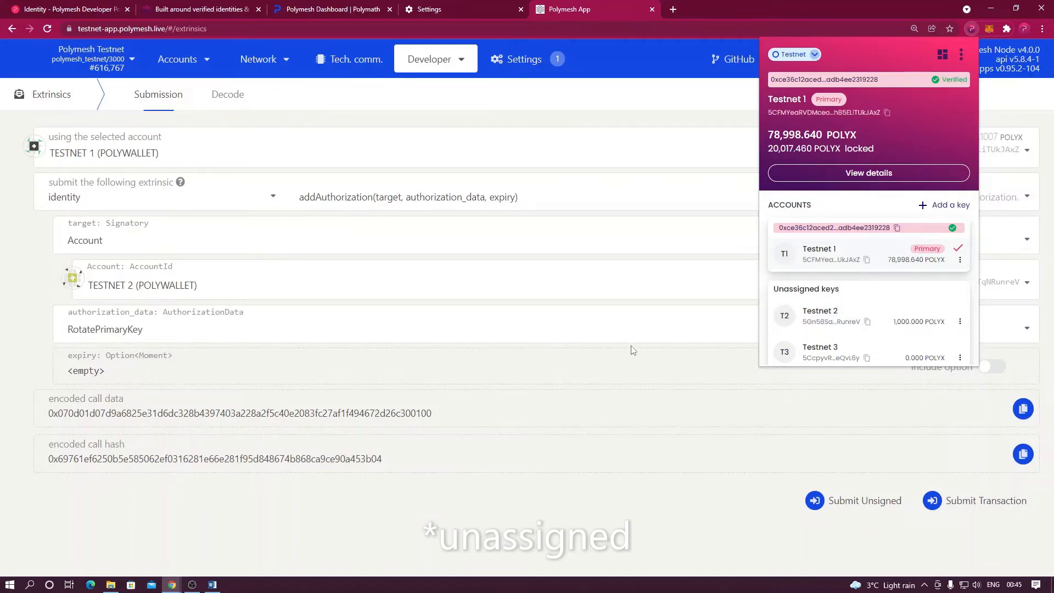
{"action": "left_click", "coordinate": [140, 202]}
{"action": "left_click", "coordinate": [157, 155]}
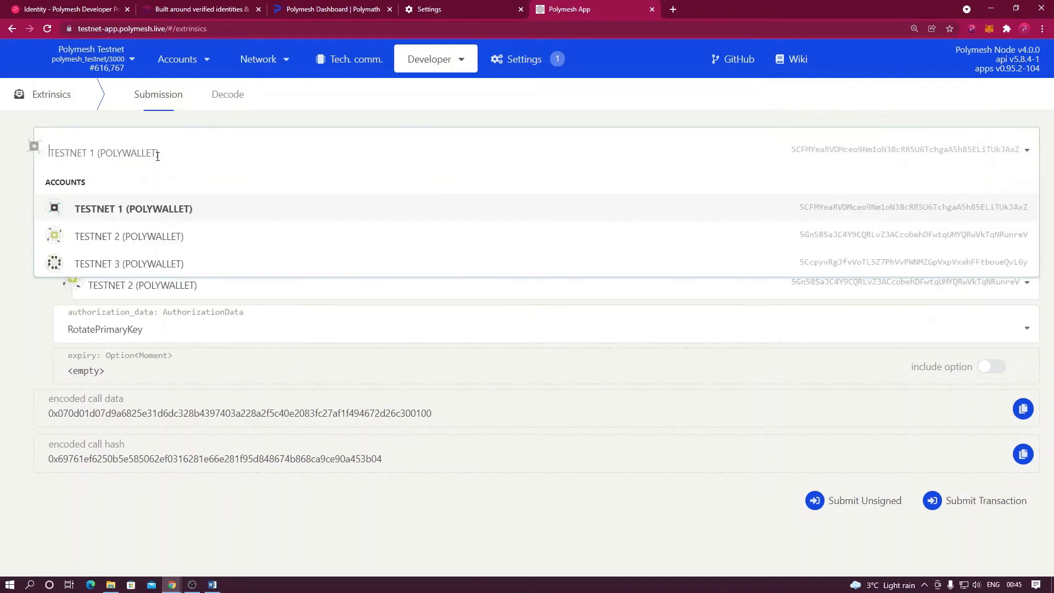
{"action": "left_click", "coordinate": [131, 236]}
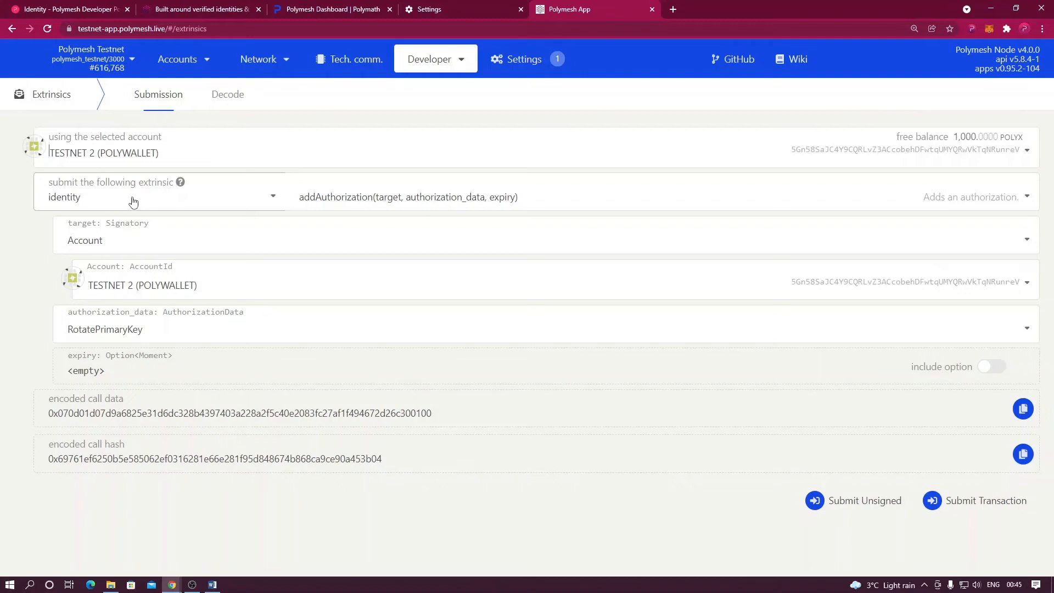
Choose the identity.acceptPrimaryKey call and select its rotation_auth_id value 0.
{"action": "left_click", "coordinate": [318, 199]}
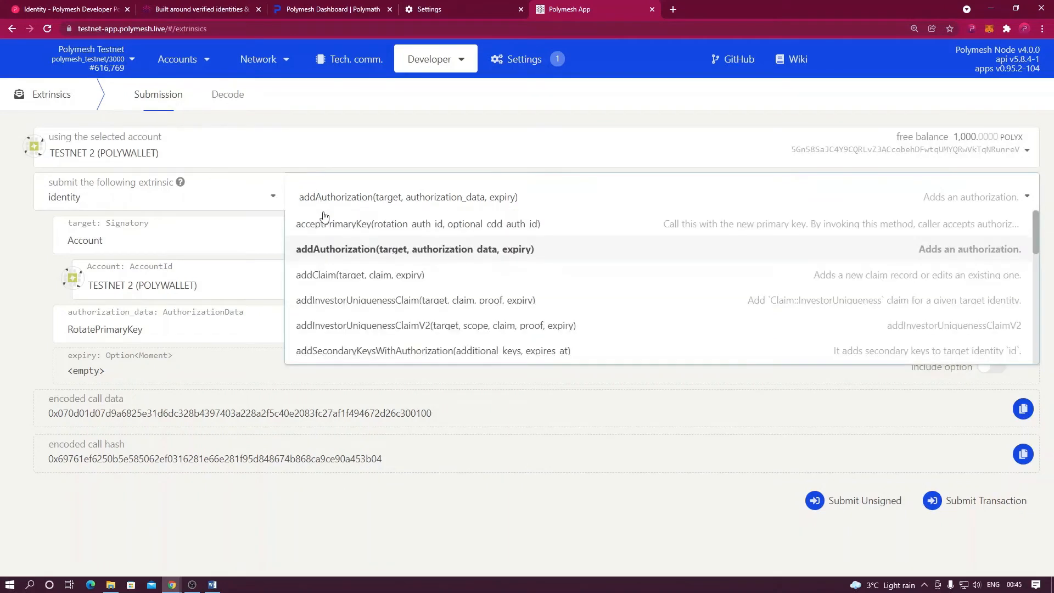
{"action": "scroll", "coordinate": [349, 269], "scroll_direction": "down", "scroll_amount": 1}
{"action": "scroll", "coordinate": [349, 269], "scroll_direction": "down", "scroll_amount": 7}
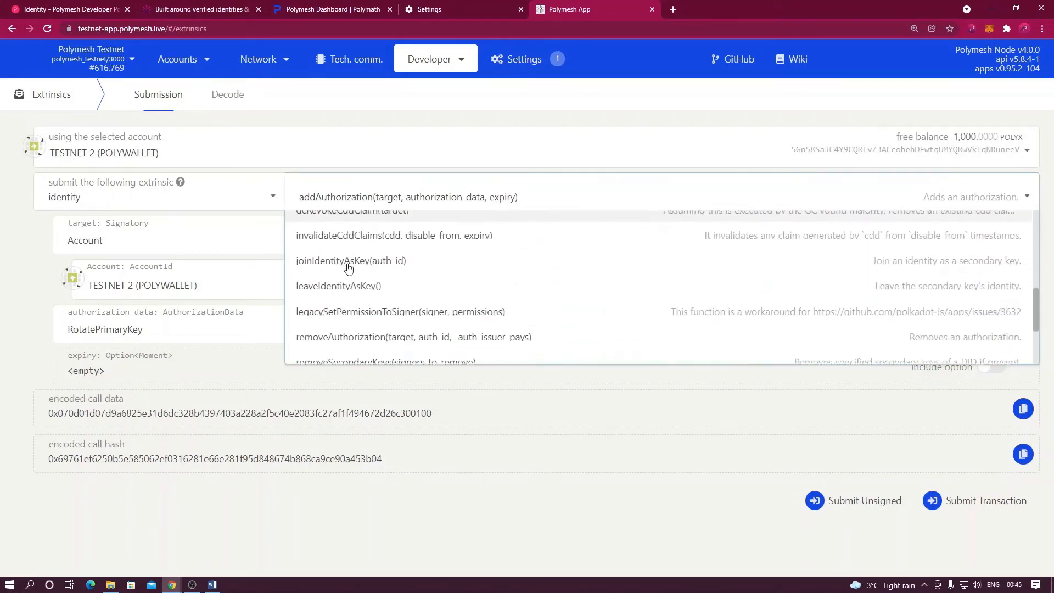
{"action": "scroll", "coordinate": [349, 268], "scroll_direction": "down", "scroll_amount": 2}
{"action": "scroll", "coordinate": [354, 269], "scroll_direction": "up", "scroll_amount": 3}
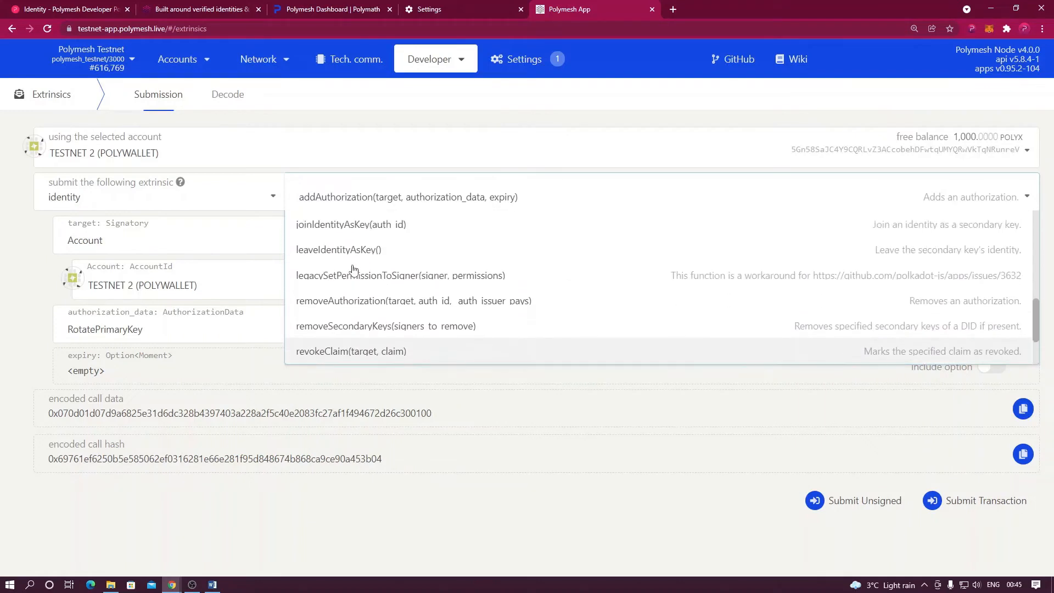
{"action": "scroll", "coordinate": [355, 269], "scroll_direction": "up", "scroll_amount": 5}
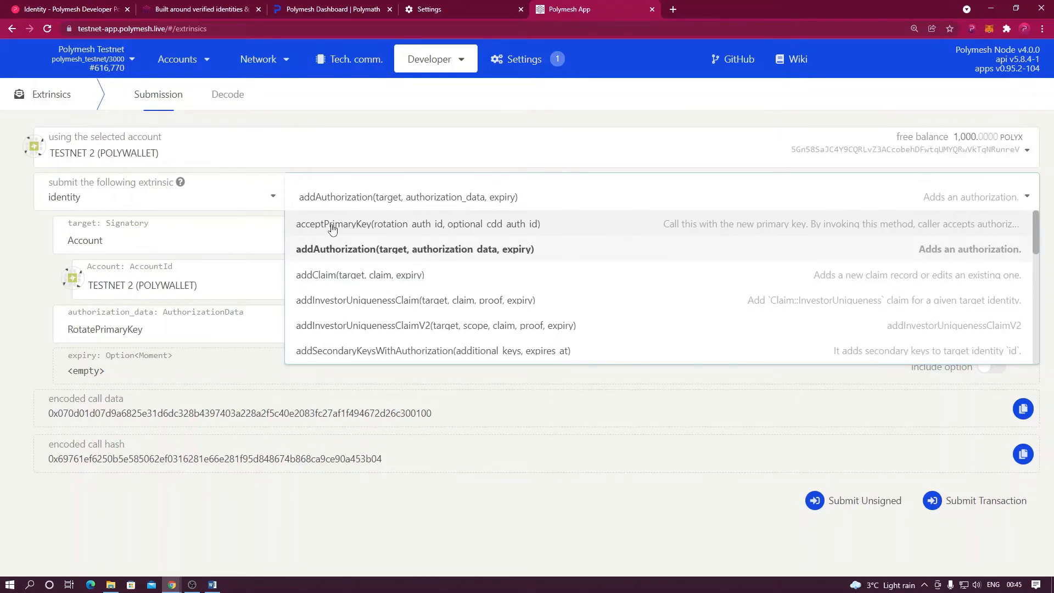
{"action": "left_click", "coordinate": [332, 226]}
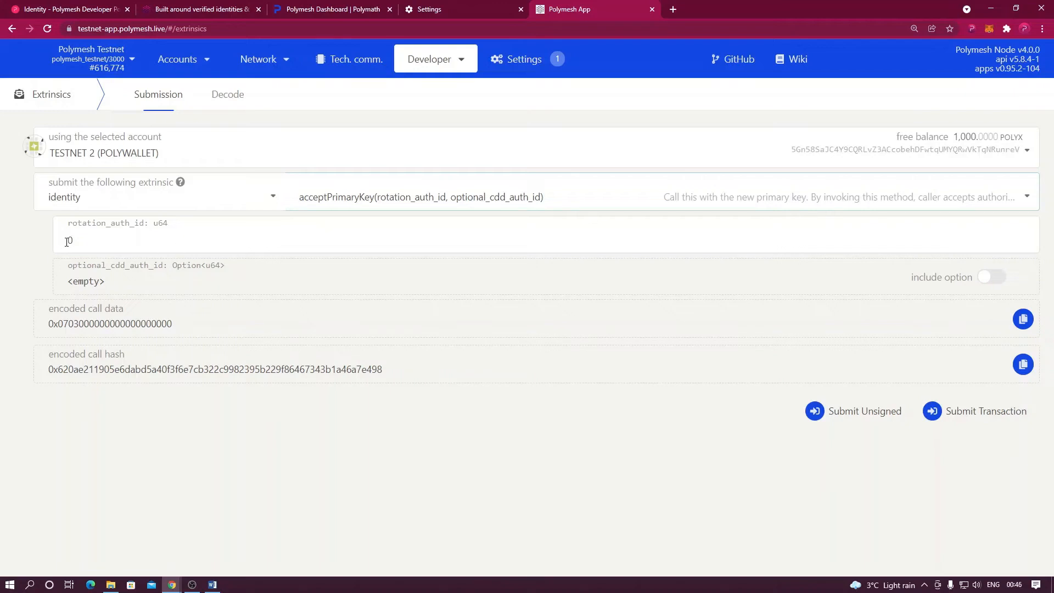
{"action": "left_click_drag", "start_coordinate": [66, 242], "coordinate": [78, 240]}
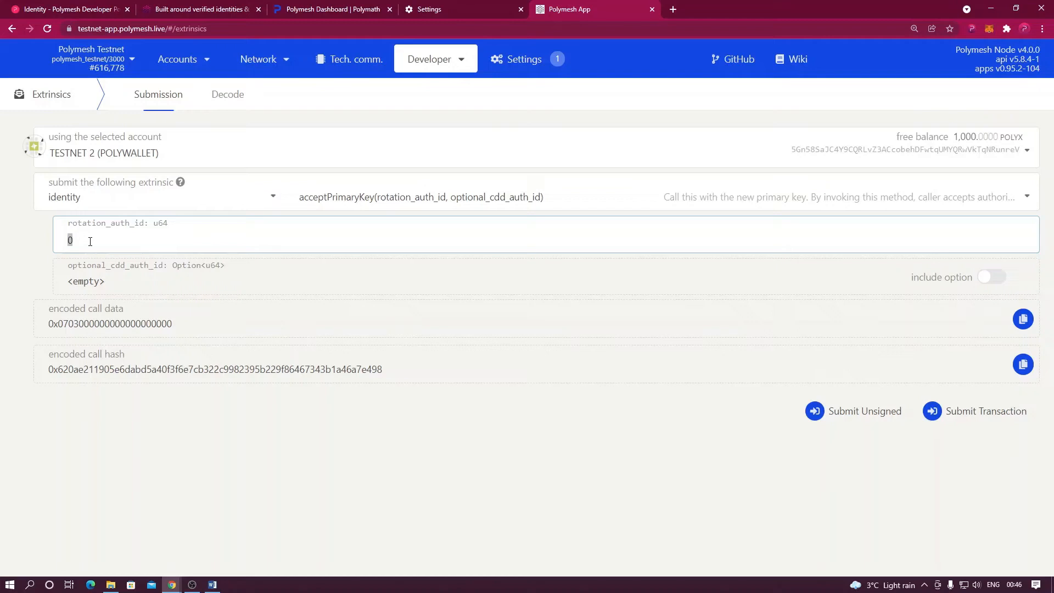
{"action": "left_click", "coordinate": [212, 585]}
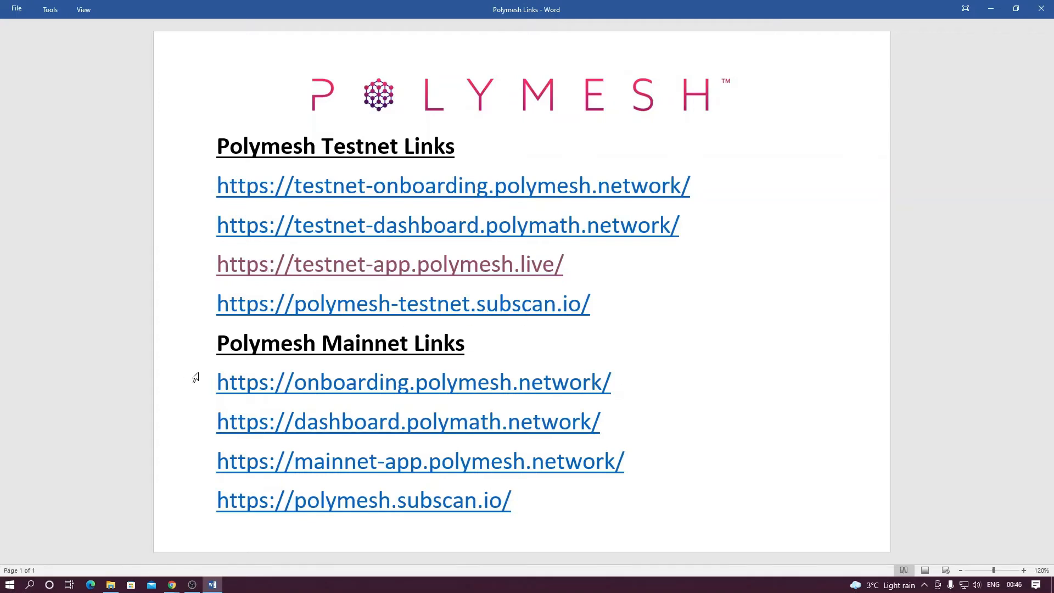
{"action": "left_click", "coordinate": [349, 306]}
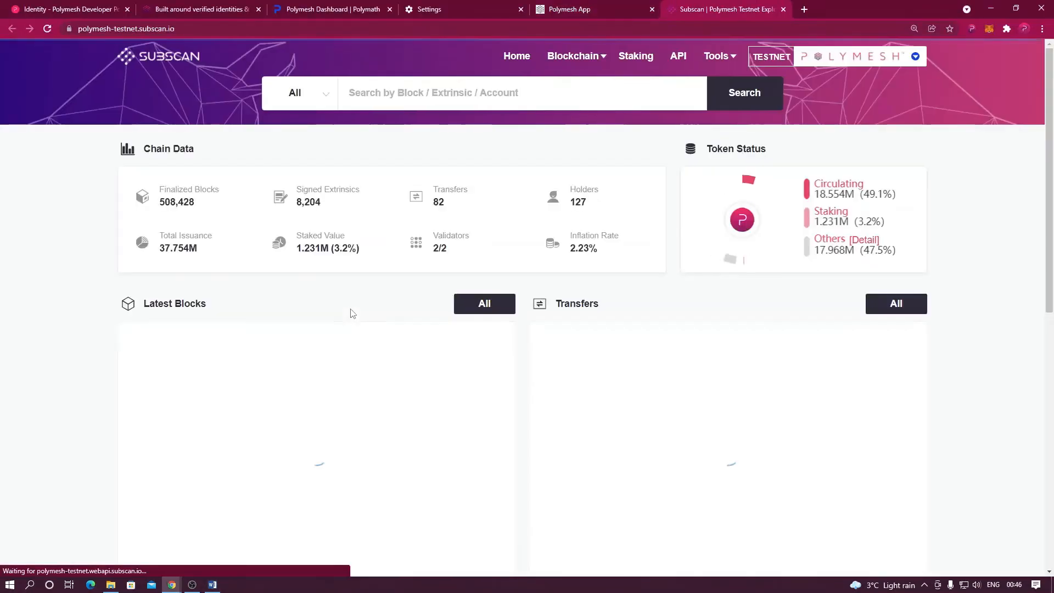
Copy Testnet 1's address from the wallet and search for it on Subscan.
{"action": "left_click", "coordinate": [971, 28]}
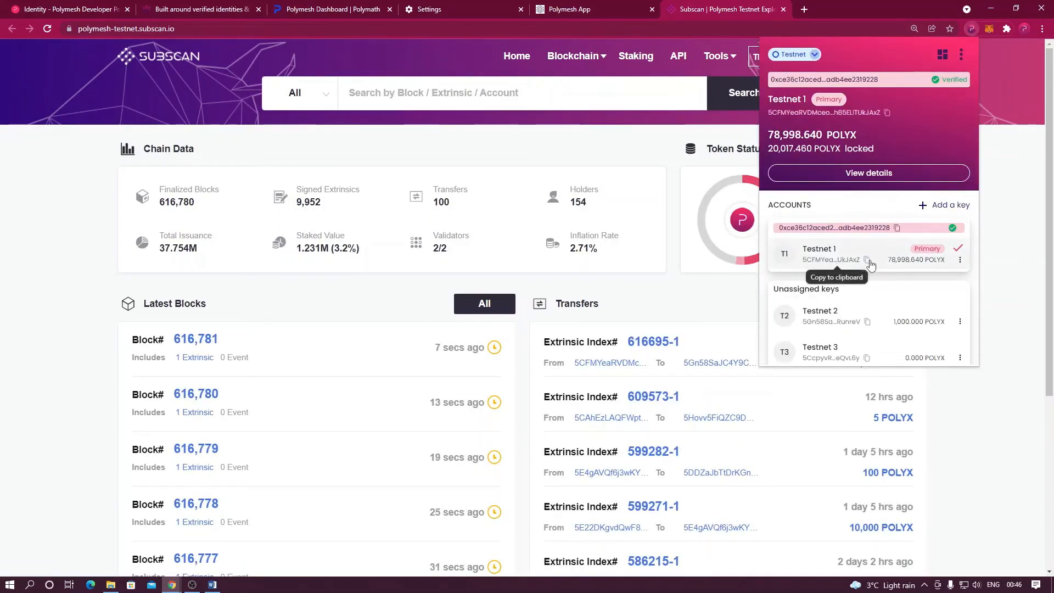
{"action": "left_click", "coordinate": [449, 96]}
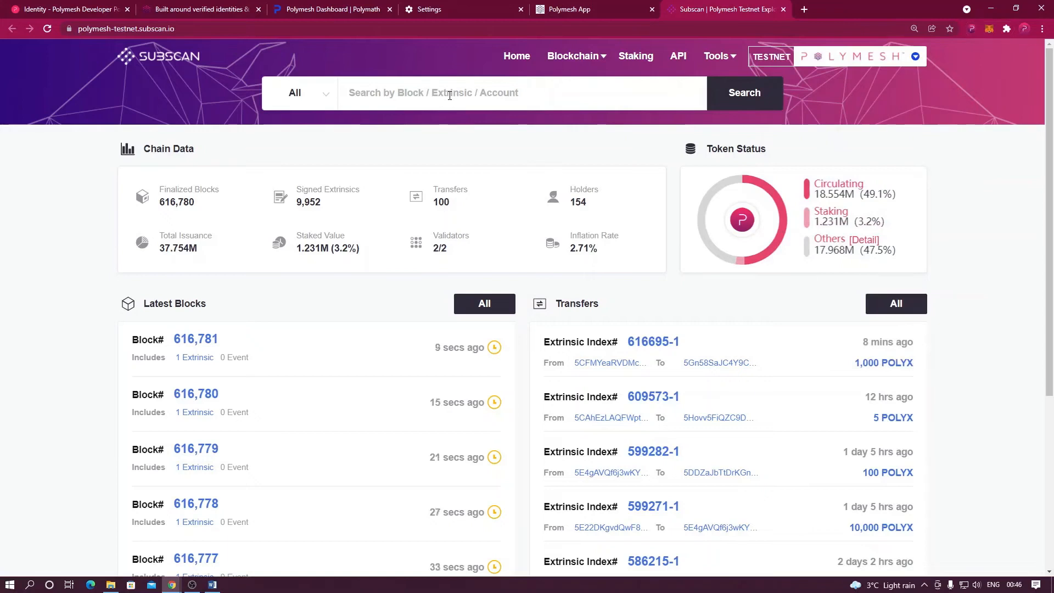
{"action": "type", "text": "5CFMYeaRVDMceo9Nm1oN38cRR5U6TchgaA5h85ELiTUkJAxZ"}
{"action": "left_click", "coordinate": [733, 95]}
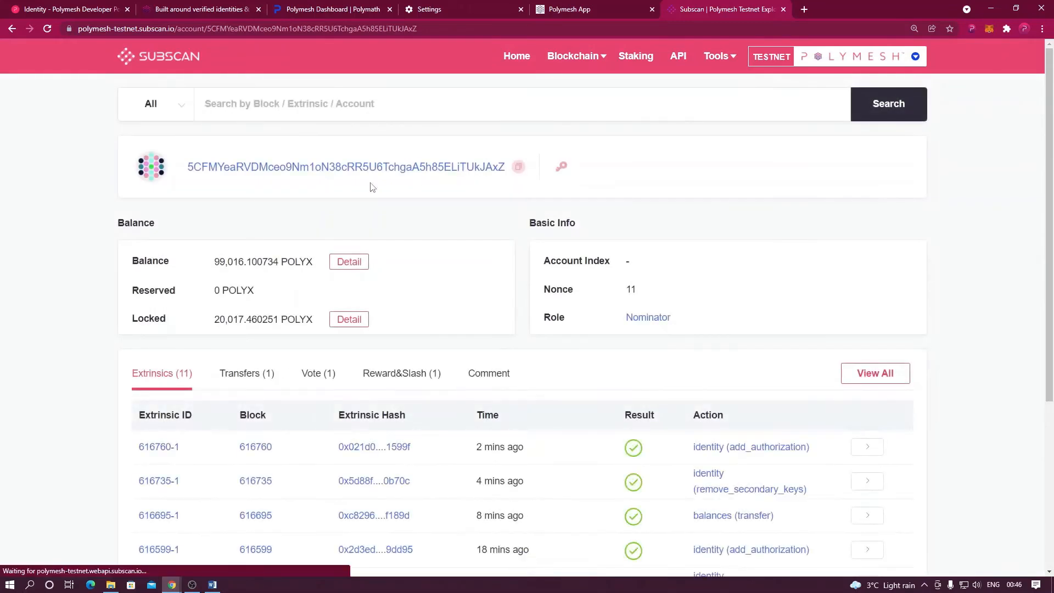
{"action": "scroll", "coordinate": [100, 228], "scroll_direction": "down", "scroll_amount": 1}
{"action": "scroll", "coordinate": [100, 228], "scroll_direction": "down", "scroll_amount": 1}
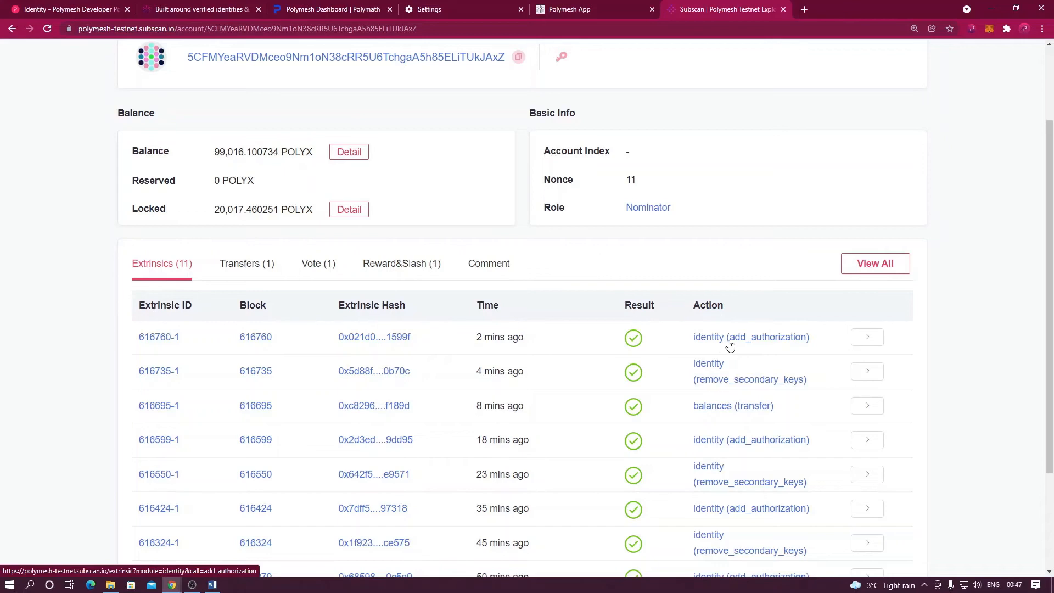
Open extrinsic 616760-1 and find authorization id 956 in its AuthorizationAdded event.
{"action": "left_click", "coordinate": [863, 342]}
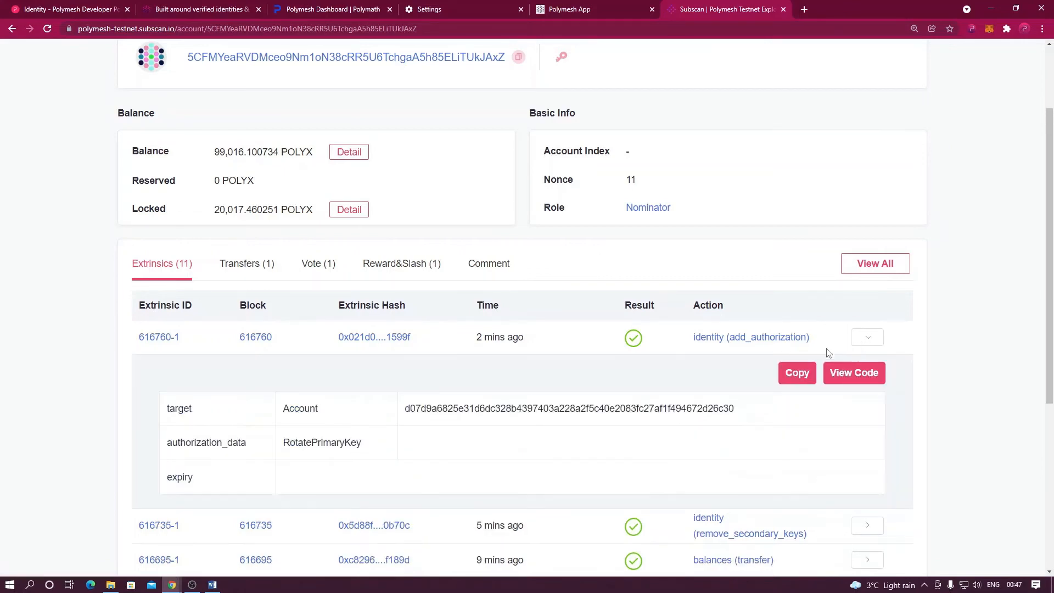
{"action": "left_click", "coordinate": [165, 339]}
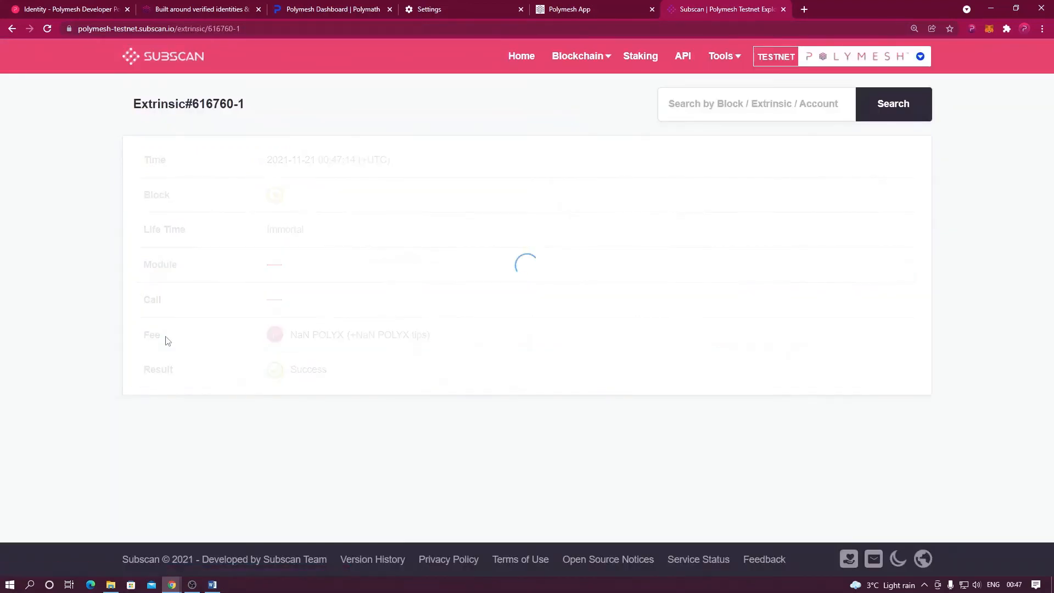
{"action": "scroll", "coordinate": [213, 327], "scroll_direction": "down", "scroll_amount": 6}
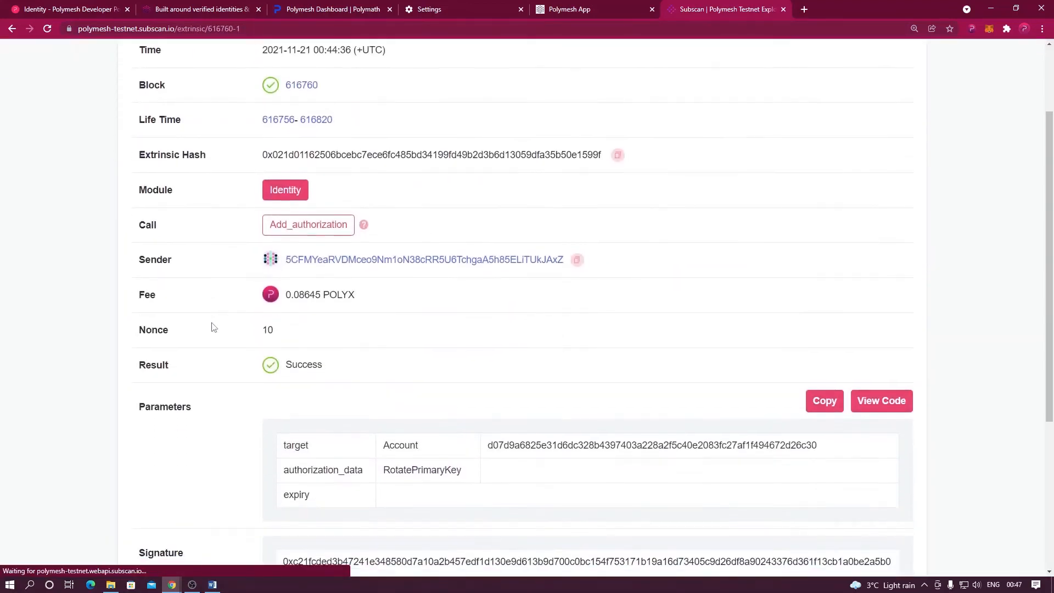
{"action": "scroll", "coordinate": [214, 323], "scroll_direction": "down", "scroll_amount": 1}
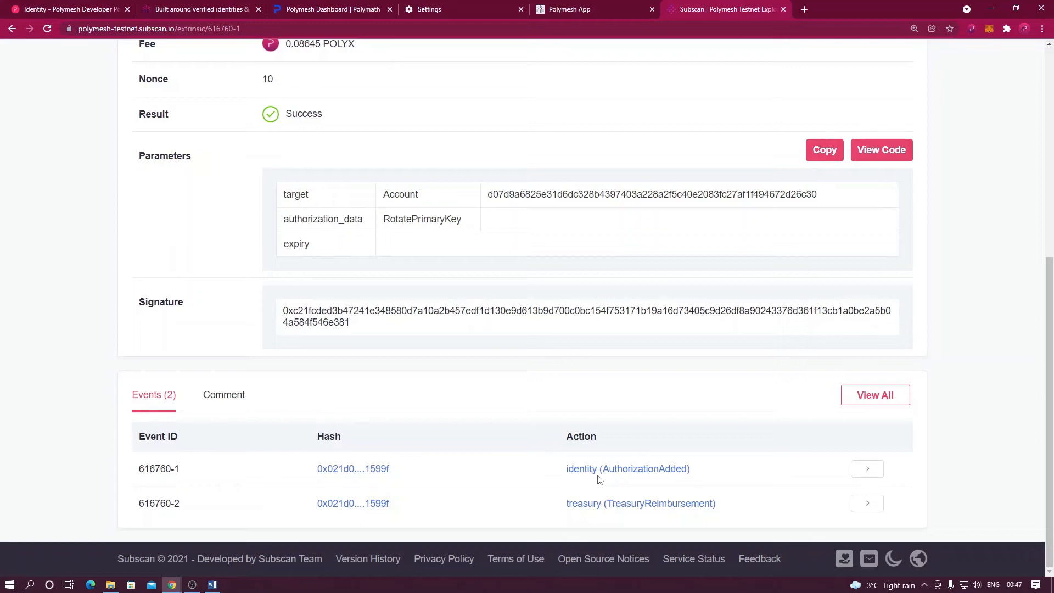
{"action": "left_click", "coordinate": [866, 470]}
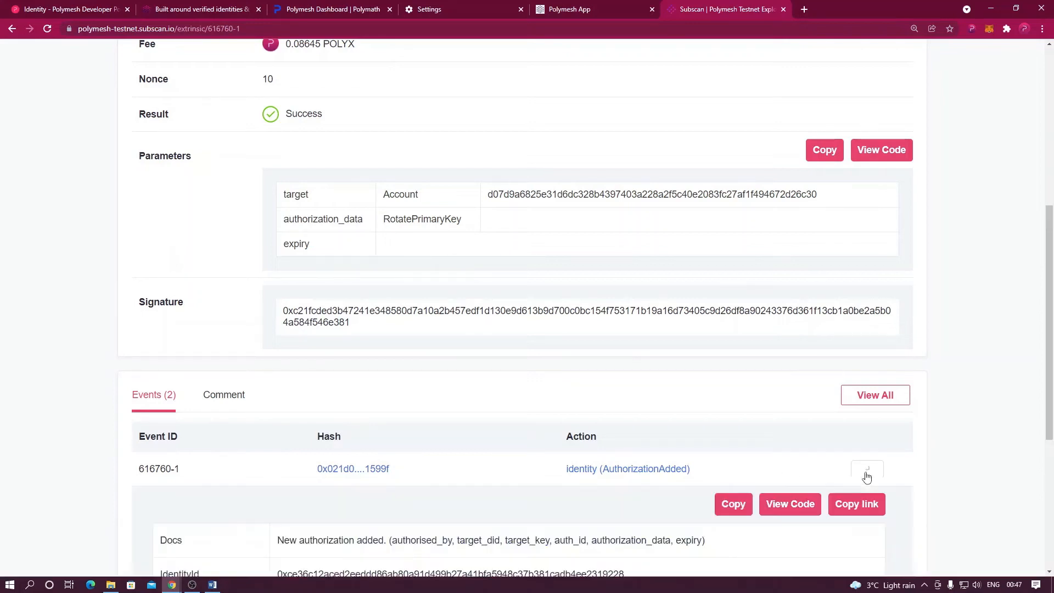
{"action": "scroll", "coordinate": [586, 442], "scroll_direction": "down", "scroll_amount": 2}
{"action": "scroll", "coordinate": [586, 442], "scroll_direction": "down", "scroll_amount": 2}
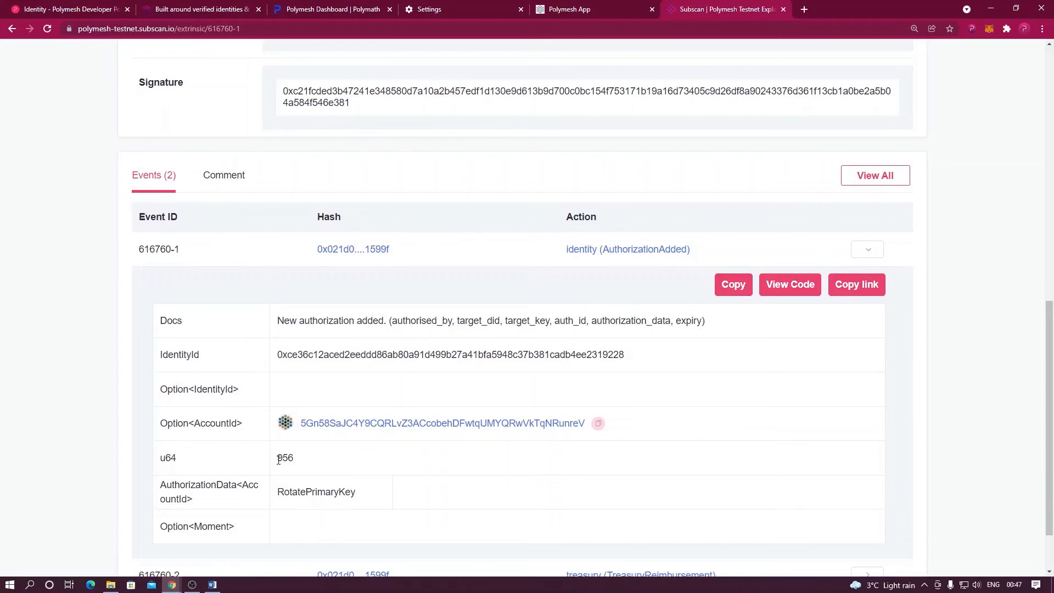
{"action": "left_click_drag", "start_coordinate": [279, 460], "coordinate": [297, 463]}
{"action": "left_click_drag", "start_coordinate": [555, 323], "coordinate": [589, 323]}
{"action": "left_click_drag", "start_coordinate": [279, 460], "coordinate": [293, 460]}
Enter rotation_auth_id 956 in the acceptPrimaryKey call, then submit and sign it in the wallet.
{"action": "left_click", "coordinate": [565, 11]}
{"action": "left_click", "coordinate": [100, 242]}
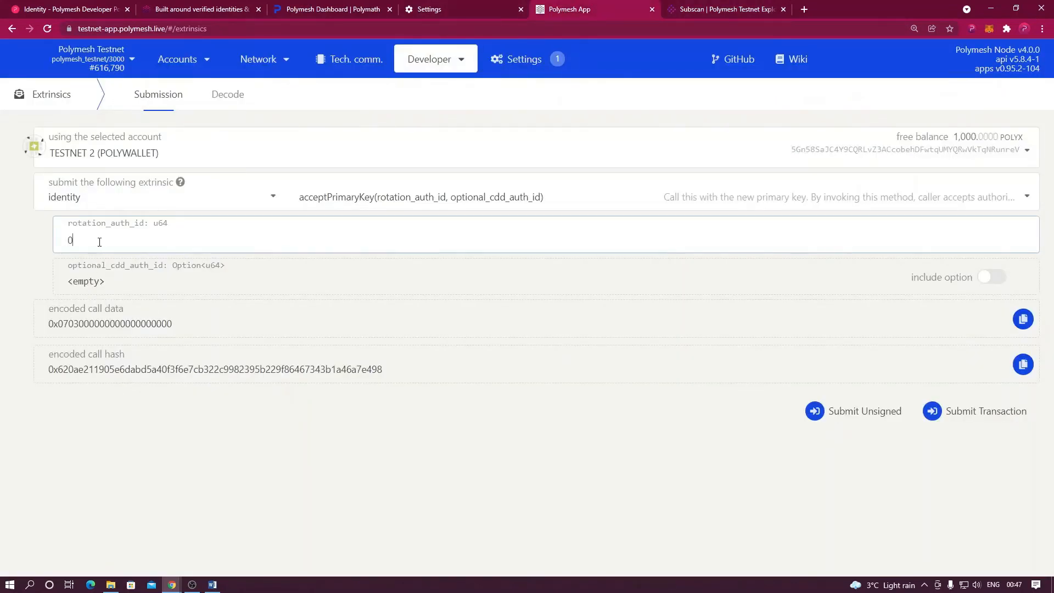
{"action": "left_click_drag", "start_coordinate": [84, 242], "coordinate": [65, 242]}
{"action": "type", "text": "956"}
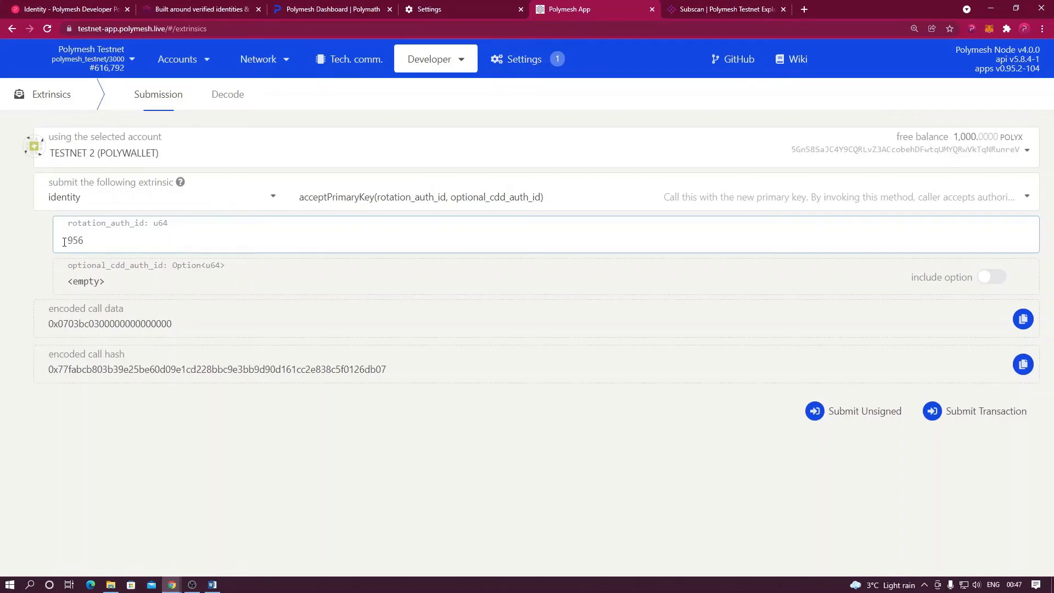
{"action": "left_click", "coordinate": [931, 420]}
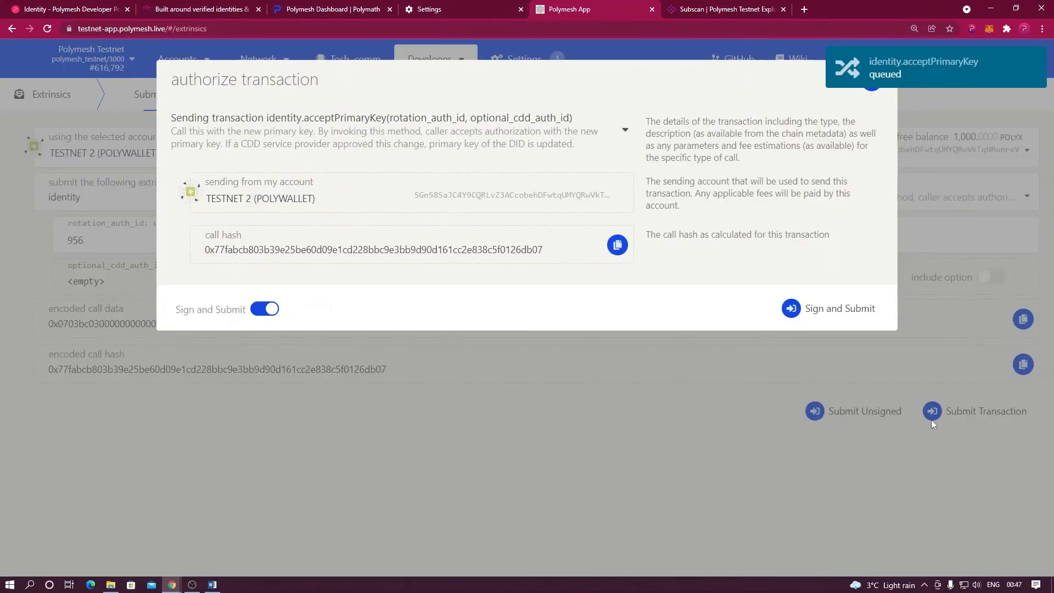
{"action": "left_click", "coordinate": [829, 323]}
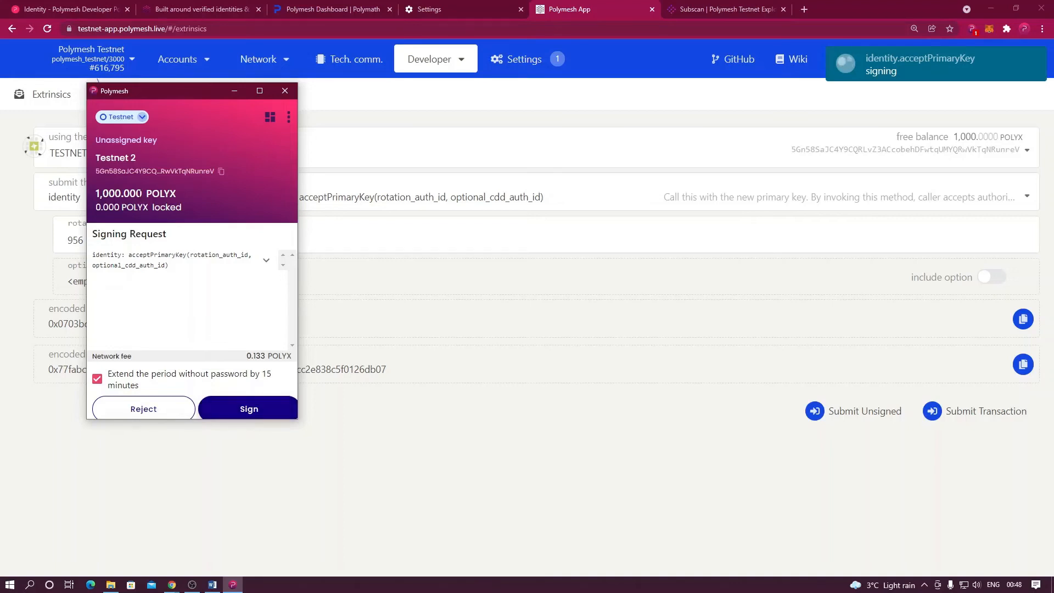
{"action": "left_click", "coordinate": [249, 409]}
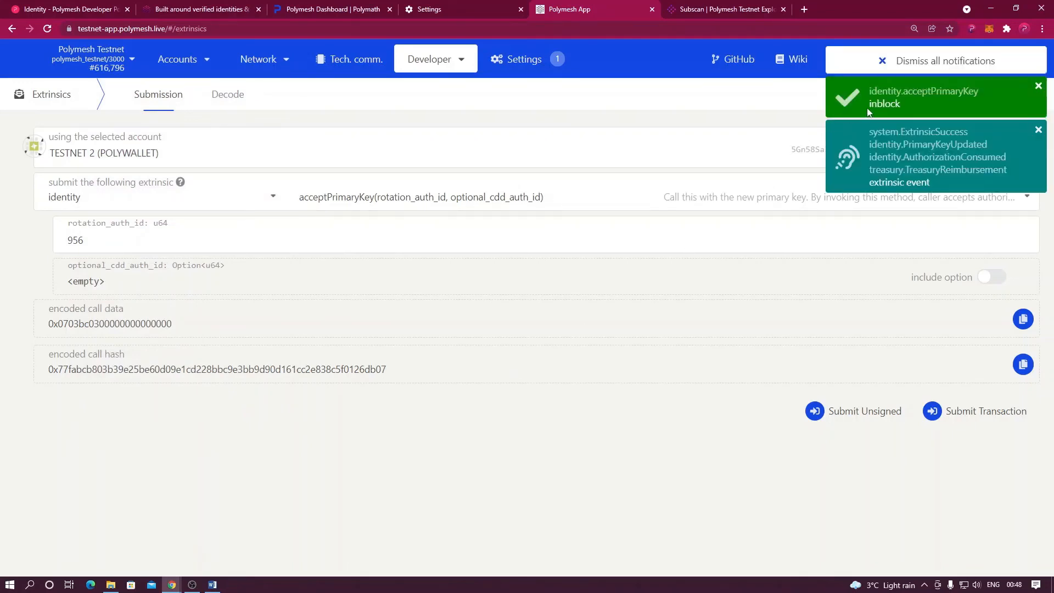
Review the wallet's Accounts and Unassigned keys sections for Testnet 1 and Testnet 2.
{"action": "left_click", "coordinate": [971, 30]}
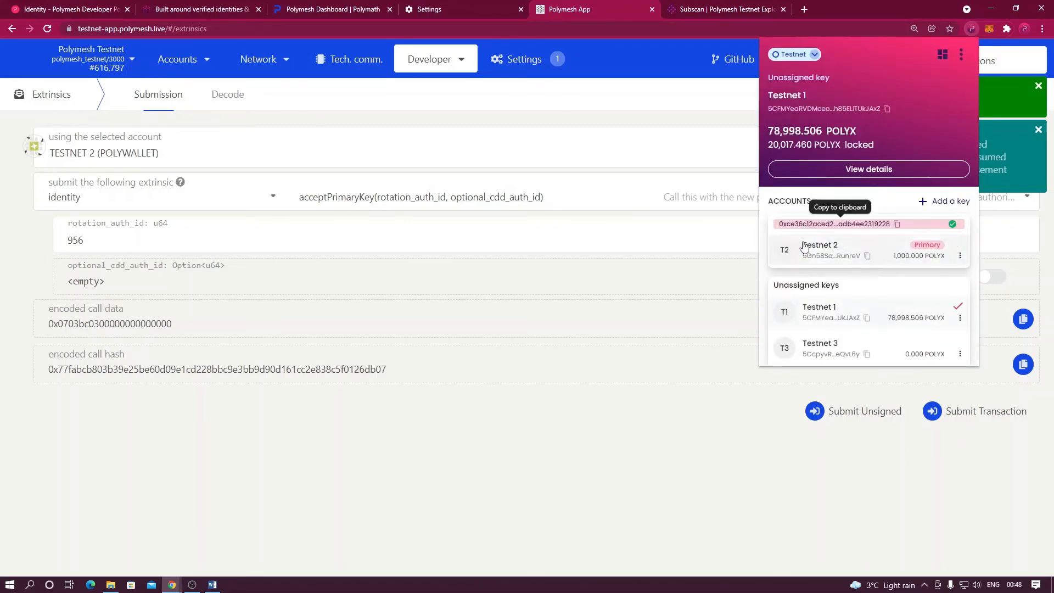
{"action": "mouse_move", "coordinate": [814, 313]}
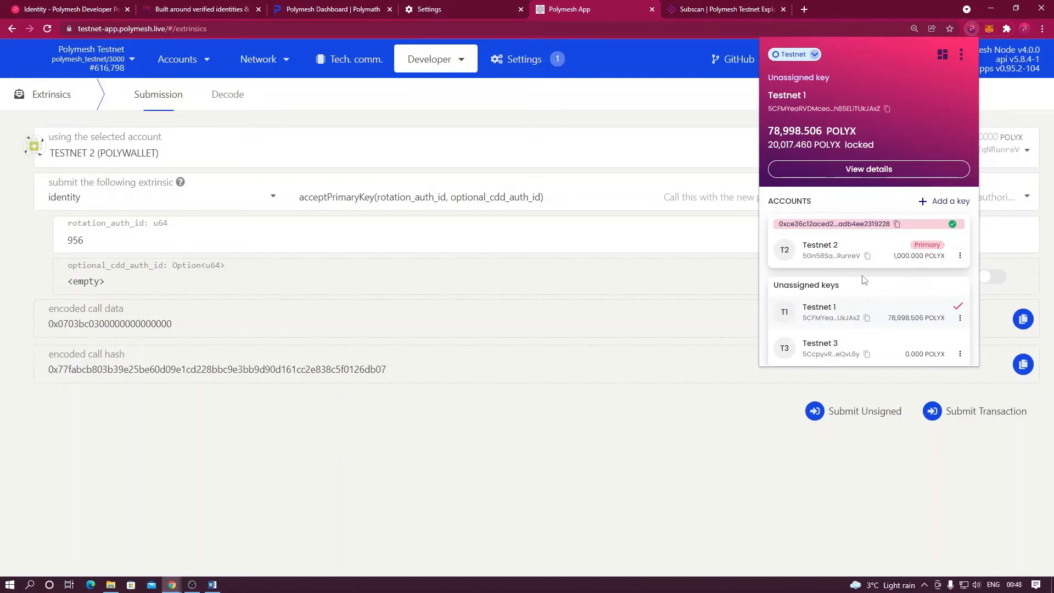
{"action": "mouse_move", "coordinate": [895, 326]}
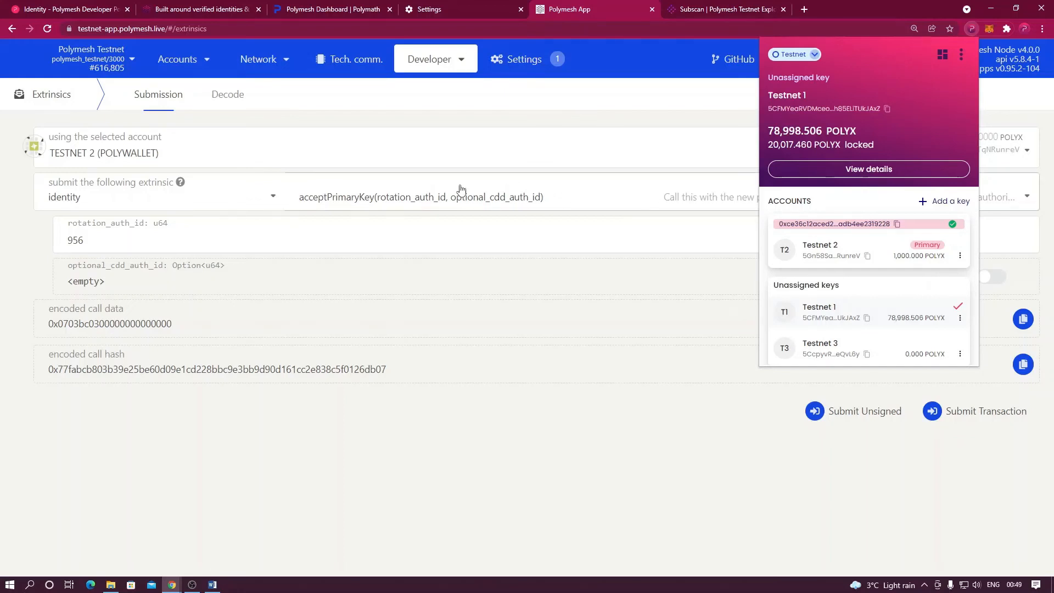
Make Testnet 2 the active wallet key on the Dashboard, then start Assign a key.
{"action": "left_click", "coordinate": [321, 11]}
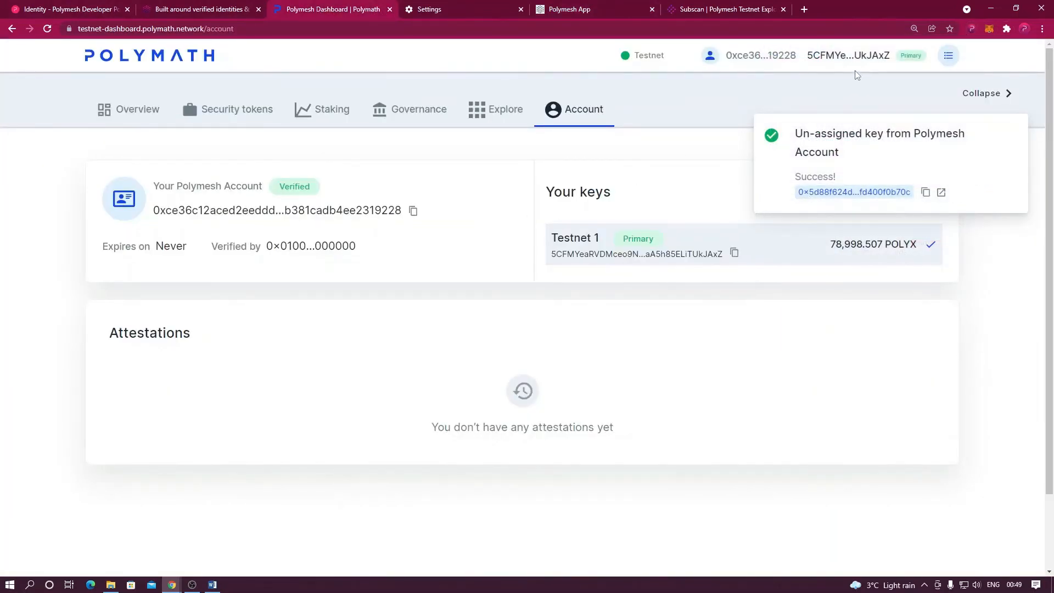
{"action": "left_click", "coordinate": [972, 30]}
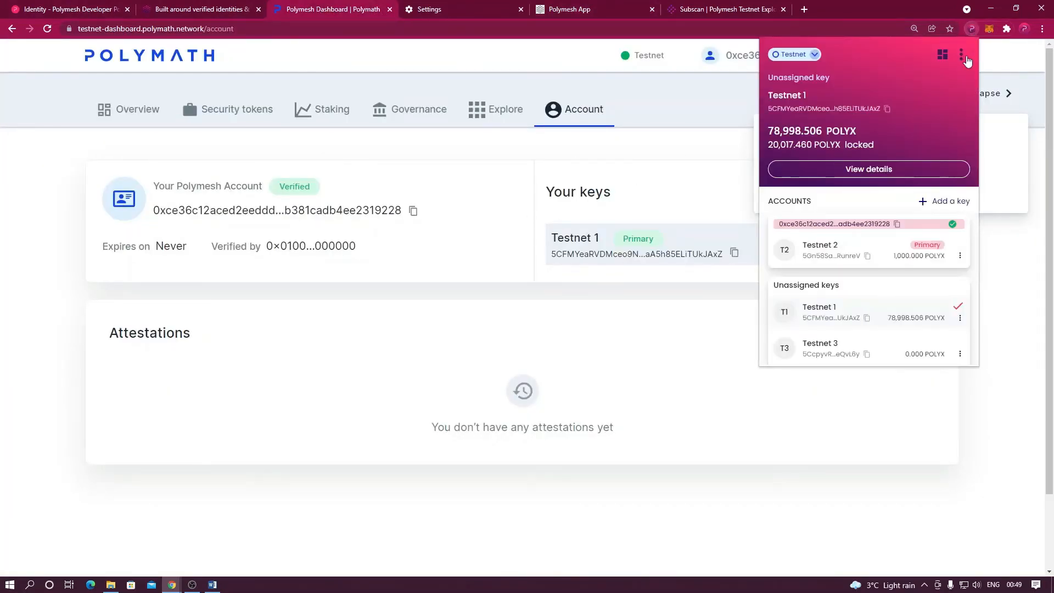
{"action": "left_click", "coordinate": [873, 254]}
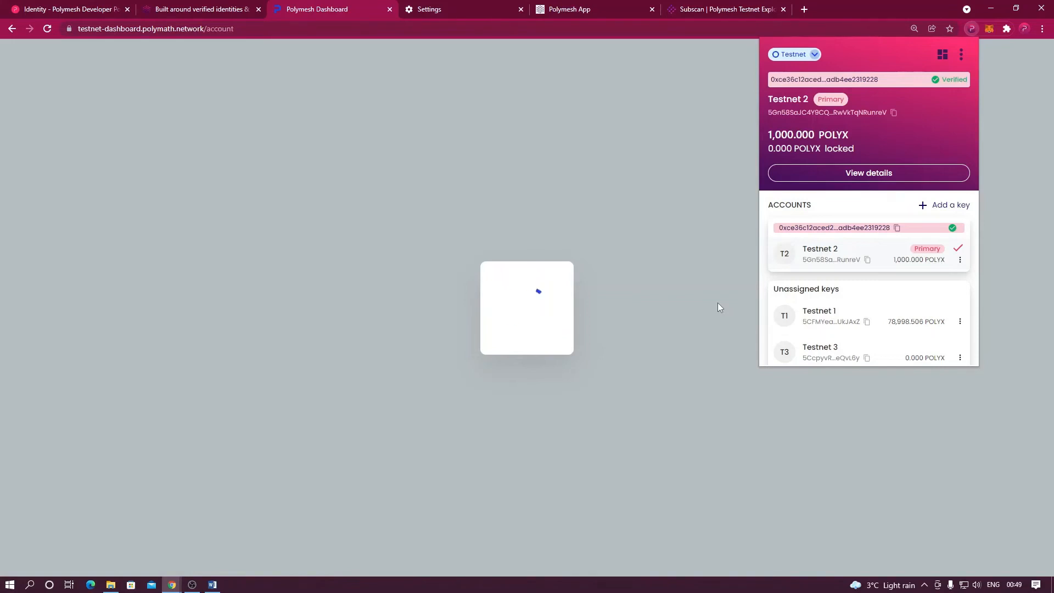
{"action": "left_click", "coordinate": [718, 307]}
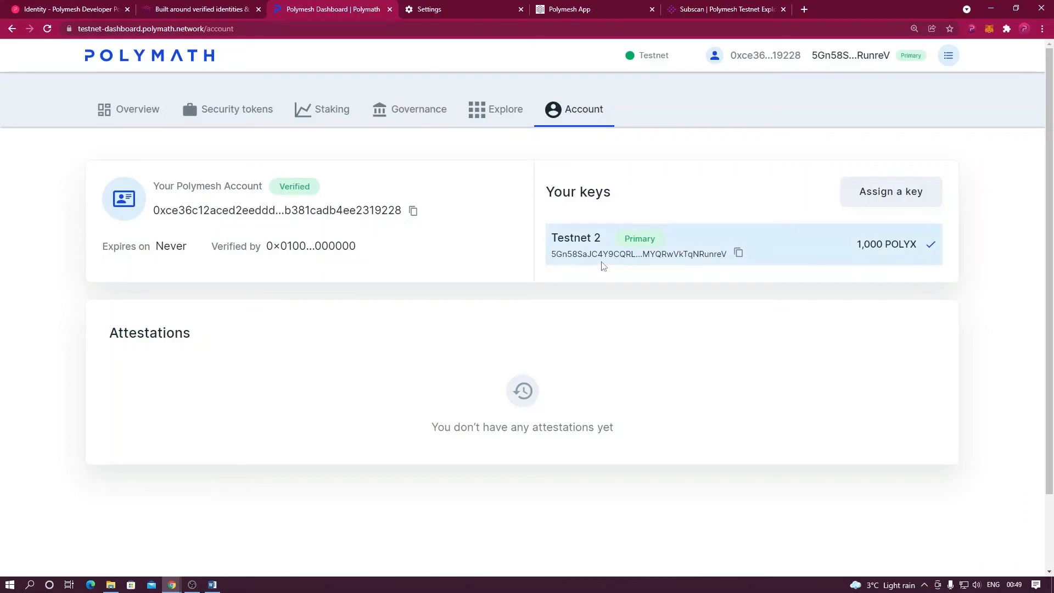
{"action": "left_click", "coordinate": [889, 192]}
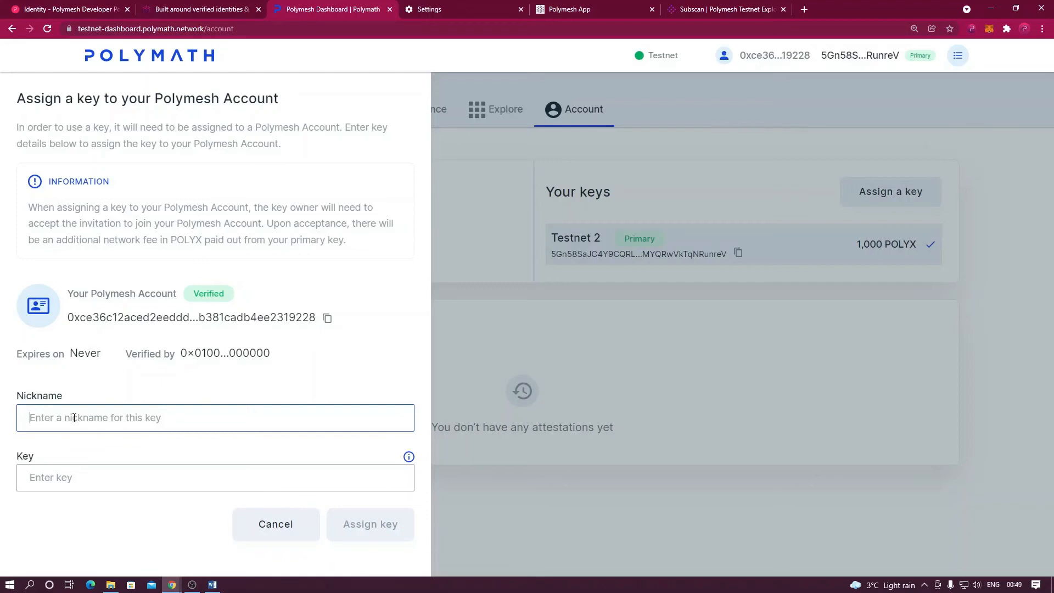
Enter nickname T1 and paste Testnet 1's address from the wallet as the key.
{"action": "type", "text": "T"}
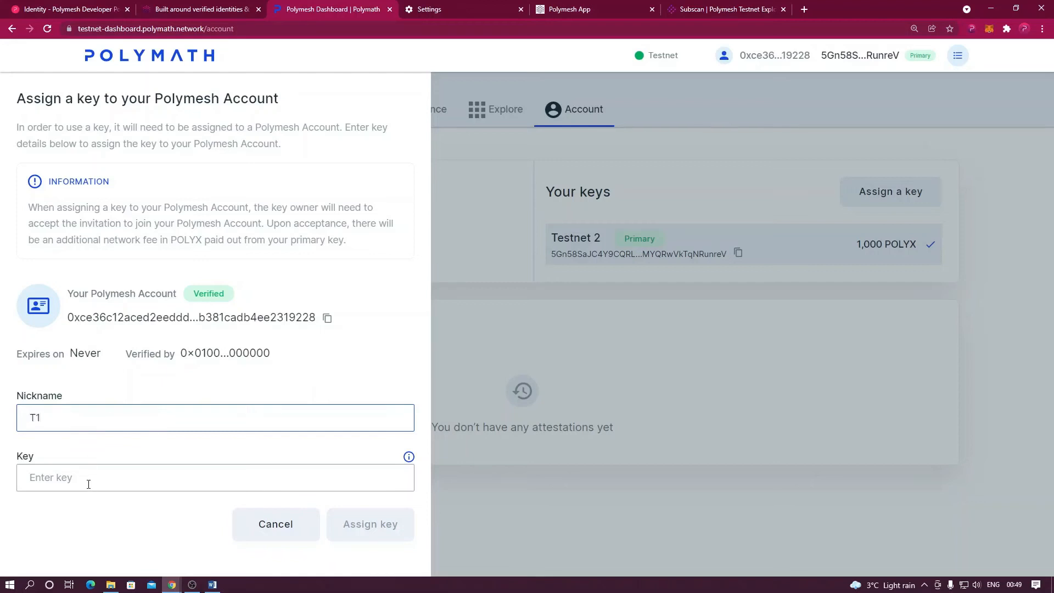
{"action": "type", "text": "1"}
{"action": "left_click", "coordinate": [139, 482]}
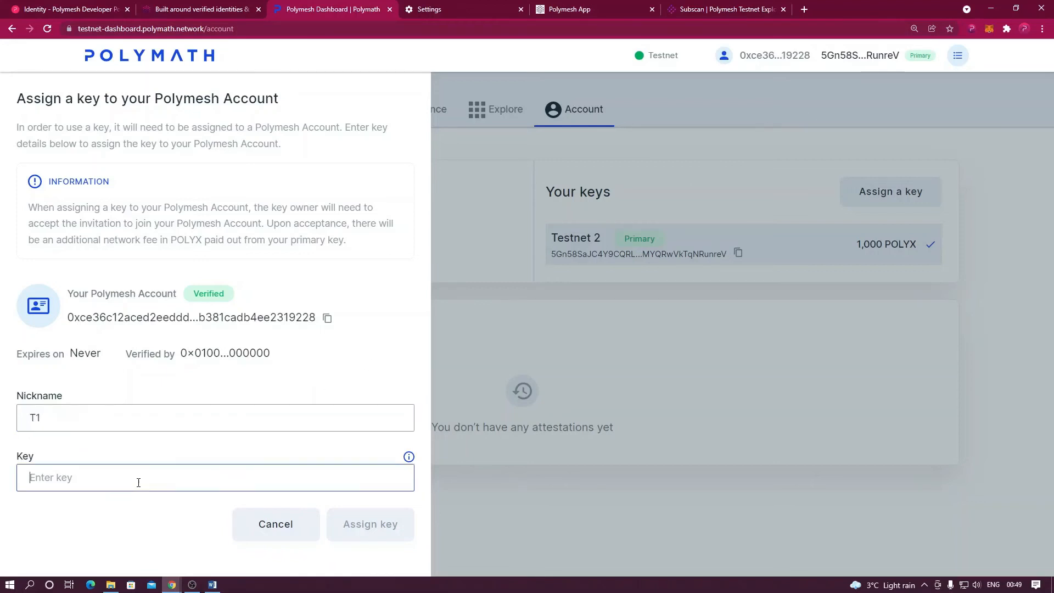
{"action": "type", "text": "956"}
{"action": "key", "text": "BackSpace"}
{"action": "key", "text": "BackSpace"}
{"action": "key", "text": "BackSpace"}
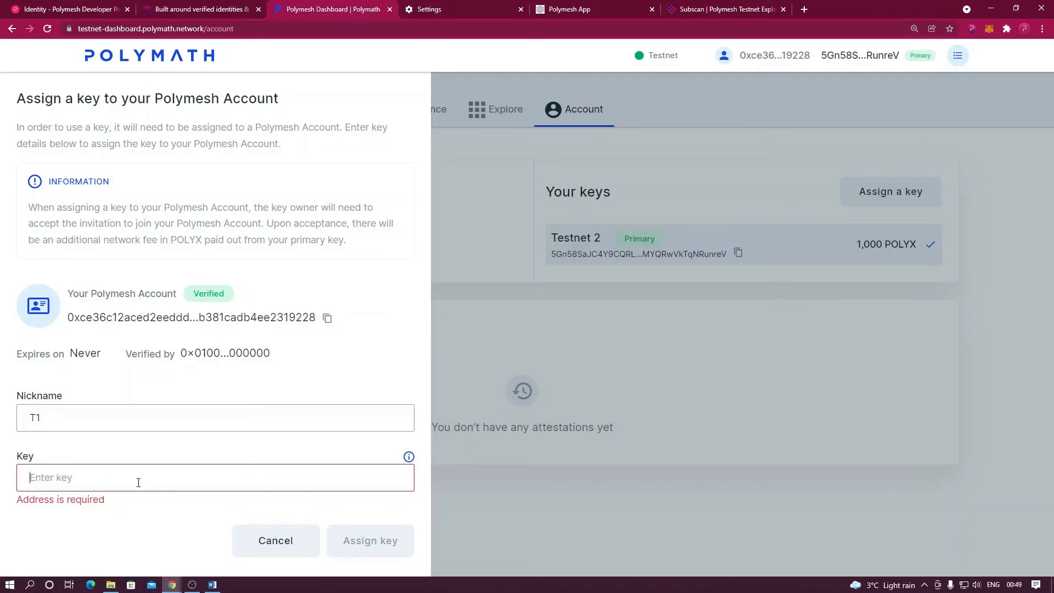
{"action": "left_click", "coordinate": [972, 30]}
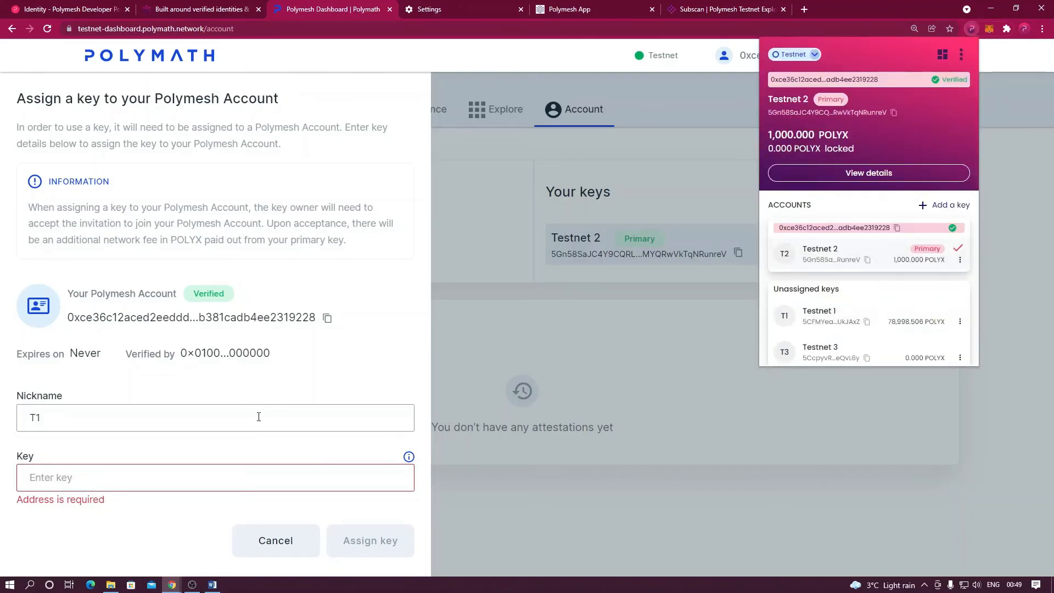
{"action": "left_click", "coordinate": [125, 470]}
{"action": "type", "text": "5CFMYeaRVDMceo9Nm1oN38cRR5U6TchgaA5h85ELiTUKJAxZ"}
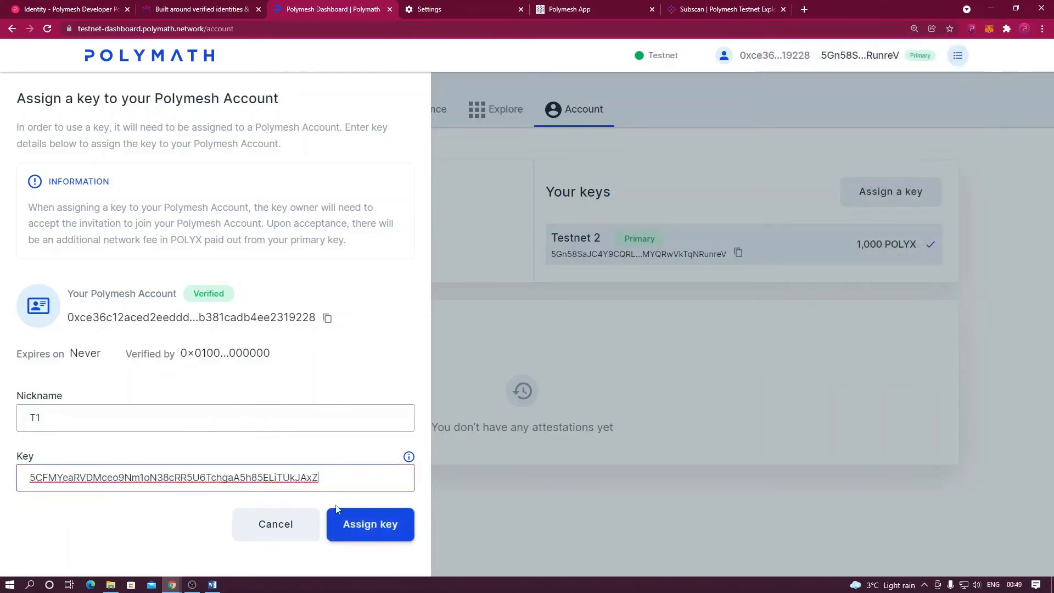
Submit, confirm and sign the T1 key assignment.
{"action": "left_click", "coordinate": [363, 526]}
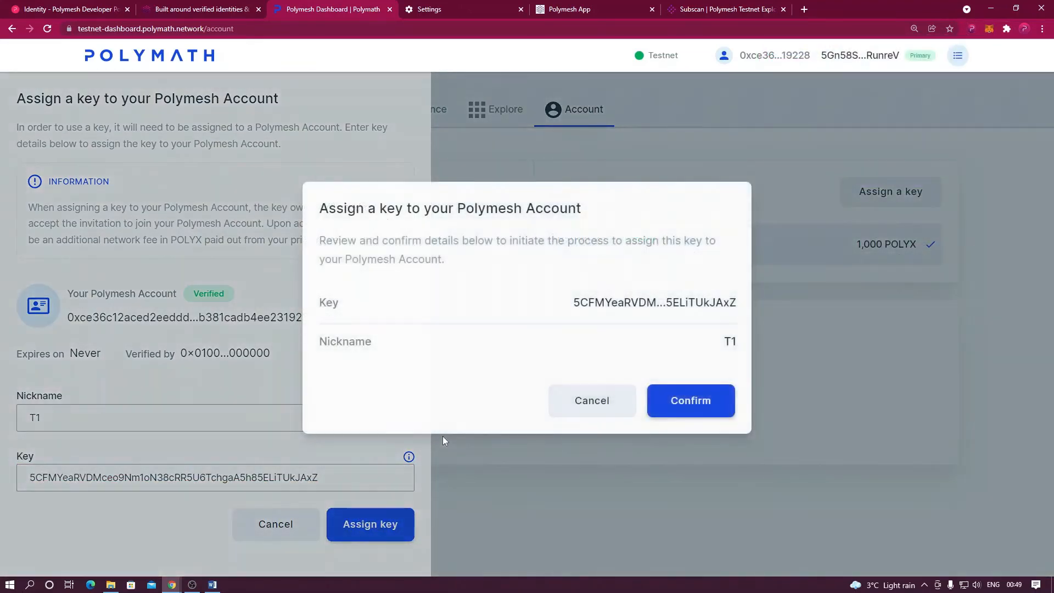
{"action": "left_click", "coordinate": [677, 403]}
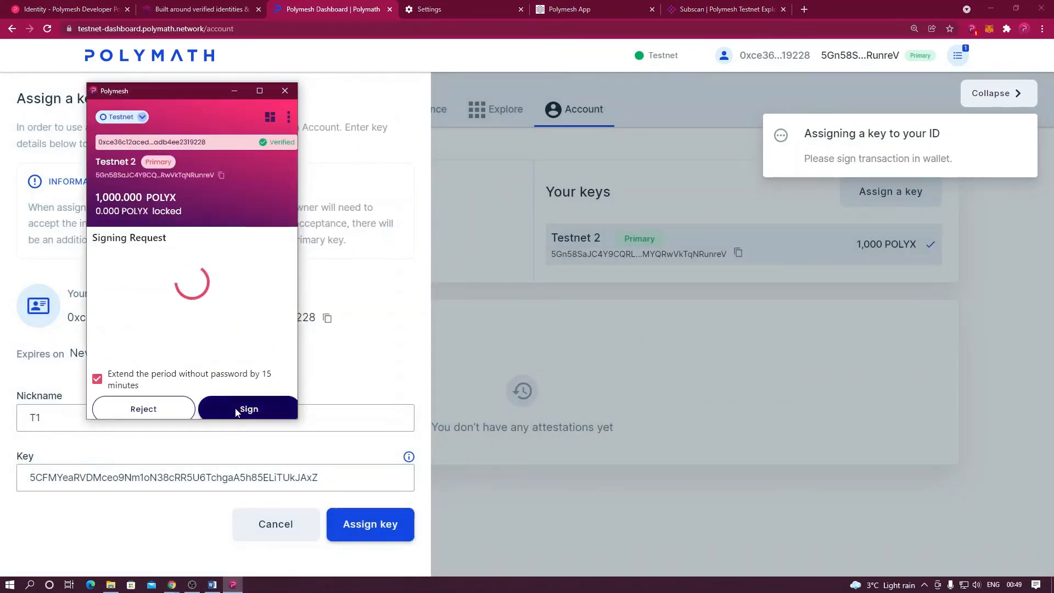
{"action": "left_click", "coordinate": [244, 409]}
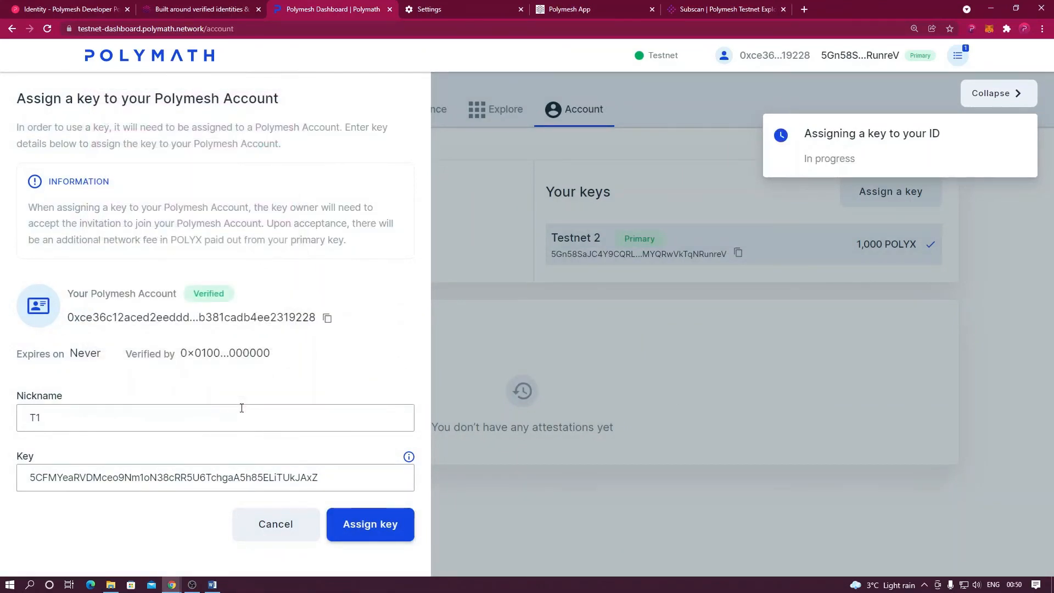
Switch the wallet's active key to Testnet 1.
{"action": "left_click", "coordinate": [972, 28]}
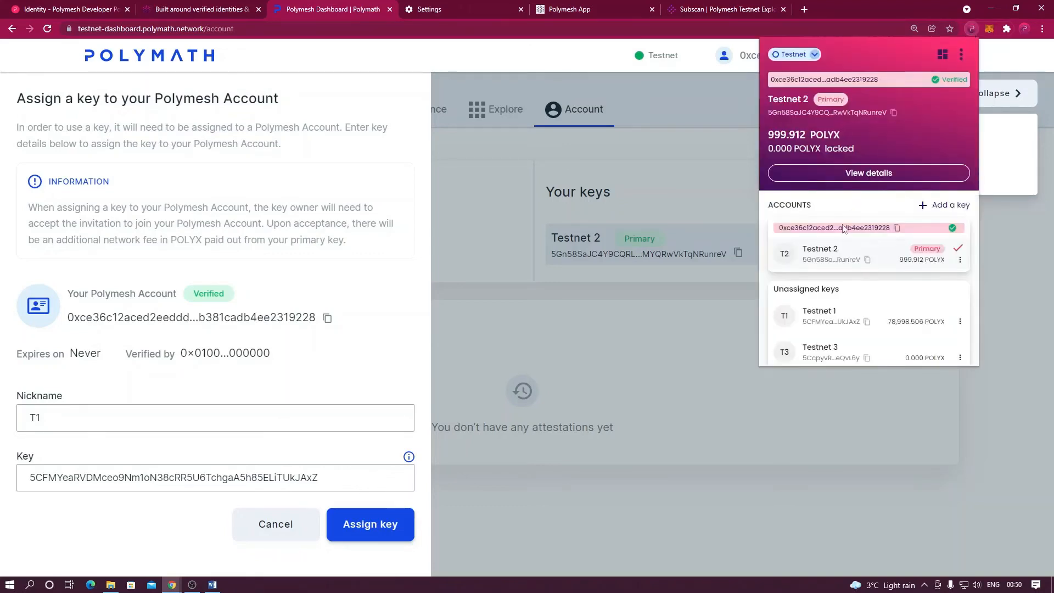
{"action": "mouse_move", "coordinate": [862, 314]}
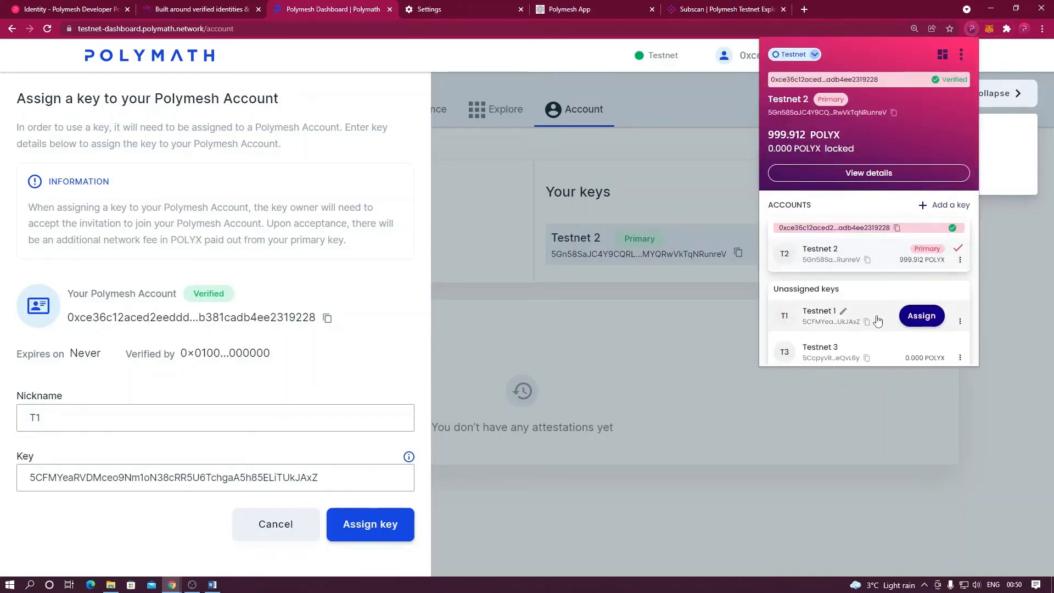
{"action": "left_click", "coordinate": [878, 320]}
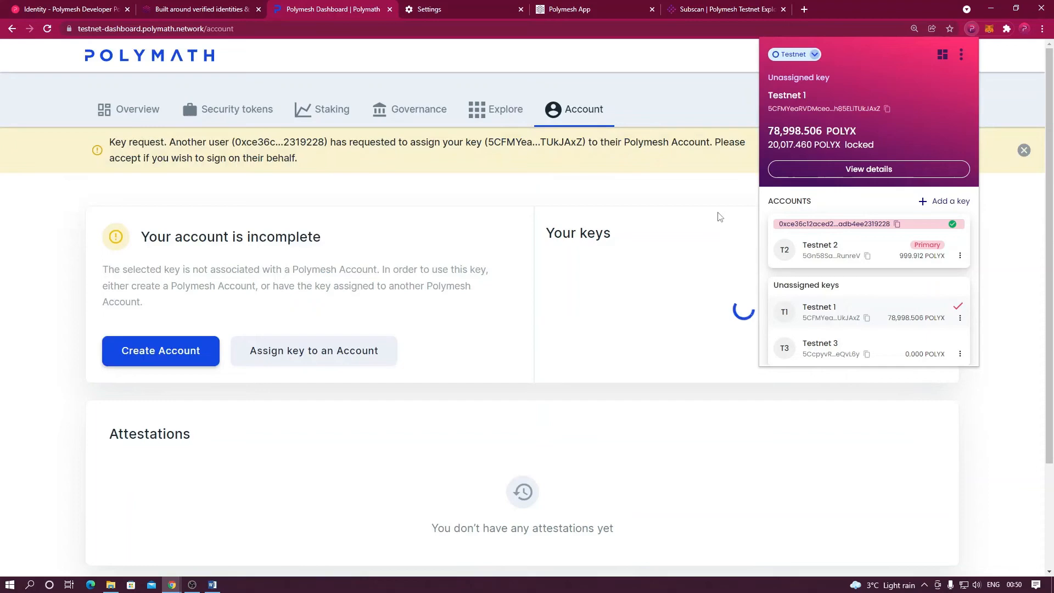
Accept the incoming key request for Testnet 1, then confirm and sign the joinIdentityAsKey transaction.
{"action": "left_click", "coordinate": [702, 187]}
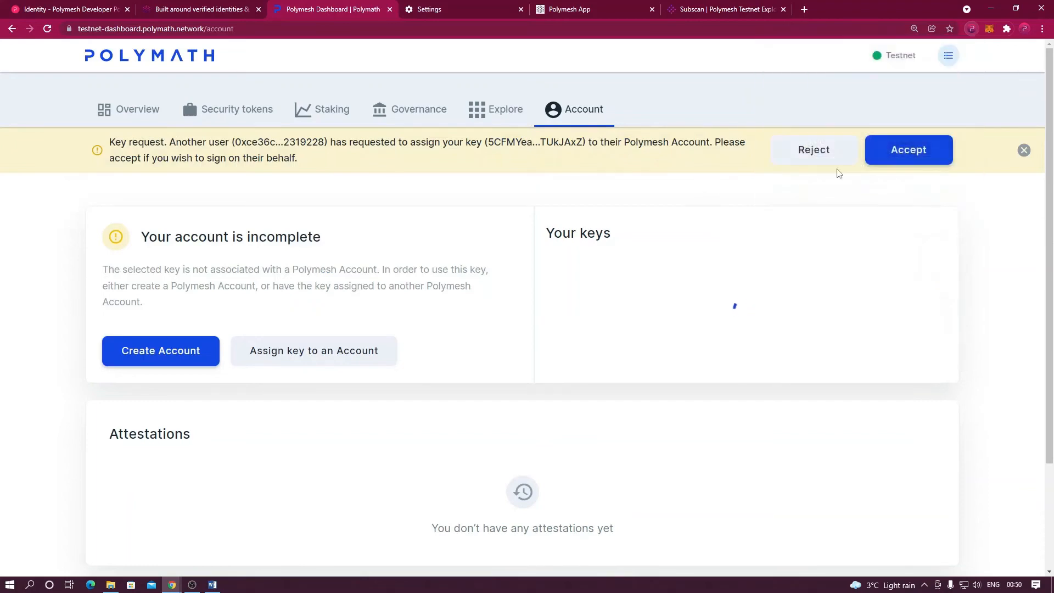
{"action": "left_click", "coordinate": [915, 156]}
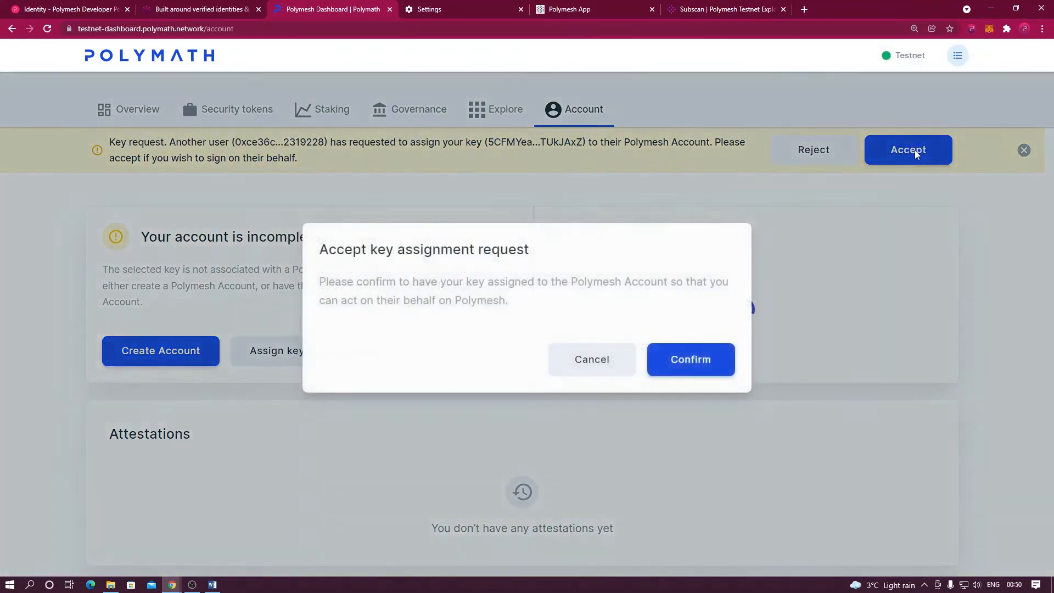
{"action": "left_click", "coordinate": [698, 360]}
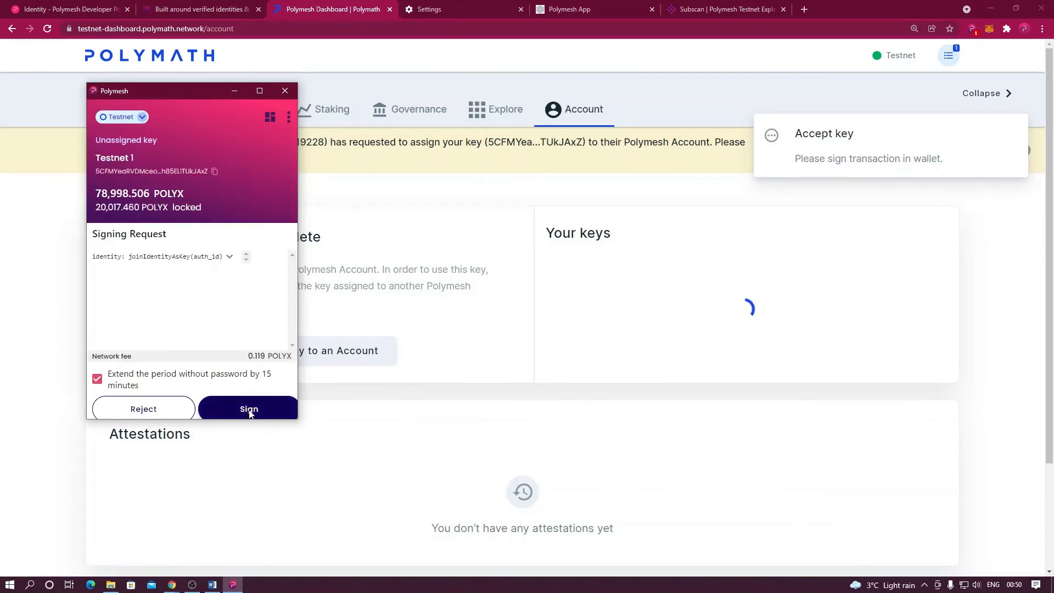
{"action": "left_click", "coordinate": [249, 409]}
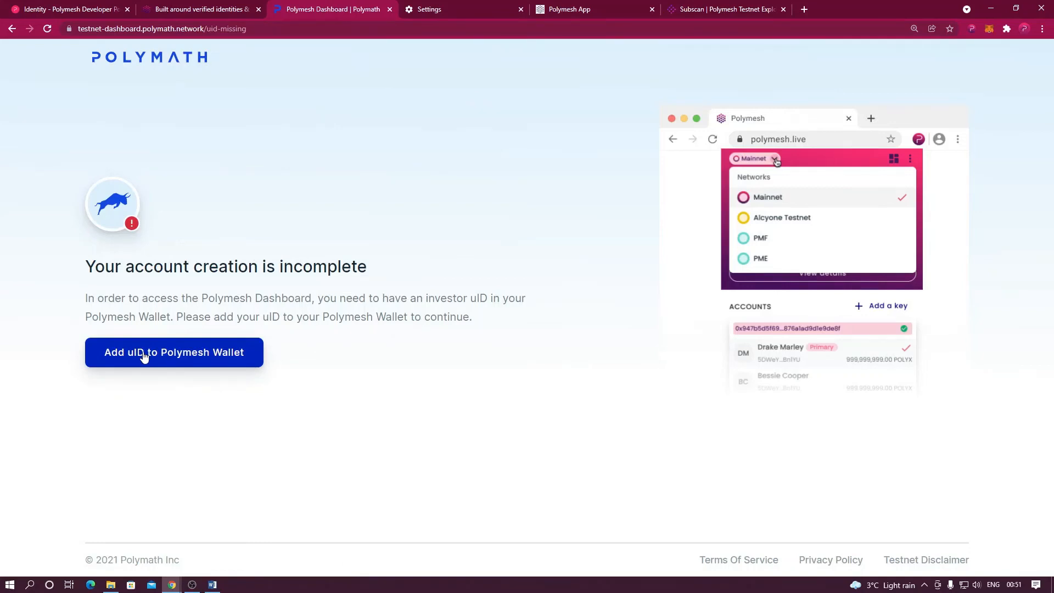
Add the investor uID to Polymesh Wallet, overwriting the existing one, and approve with the wallet password.
{"action": "left_click", "coordinate": [143, 356]}
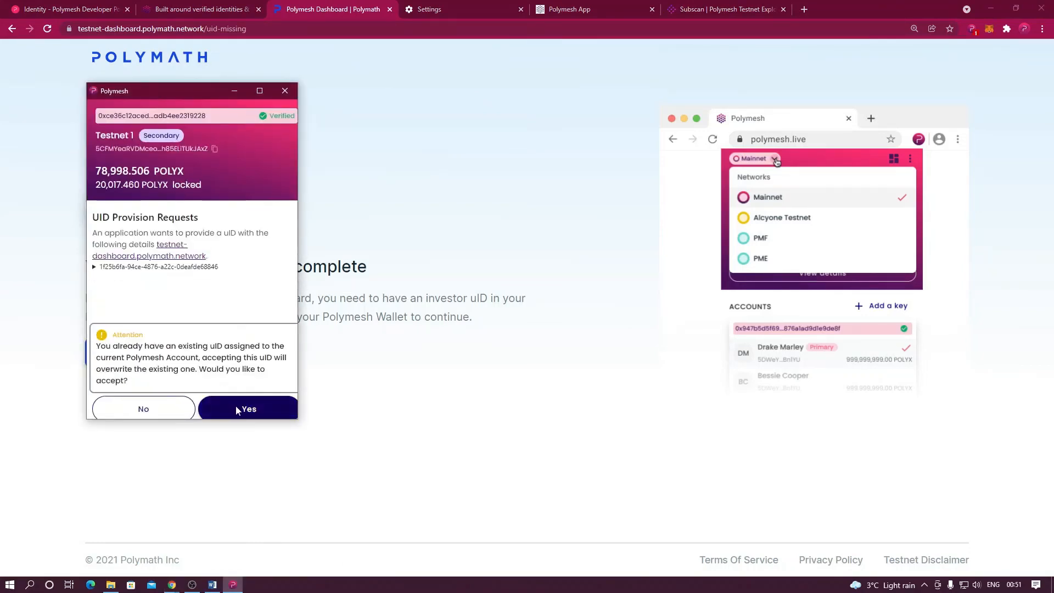
{"action": "left_click", "coordinate": [236, 408]}
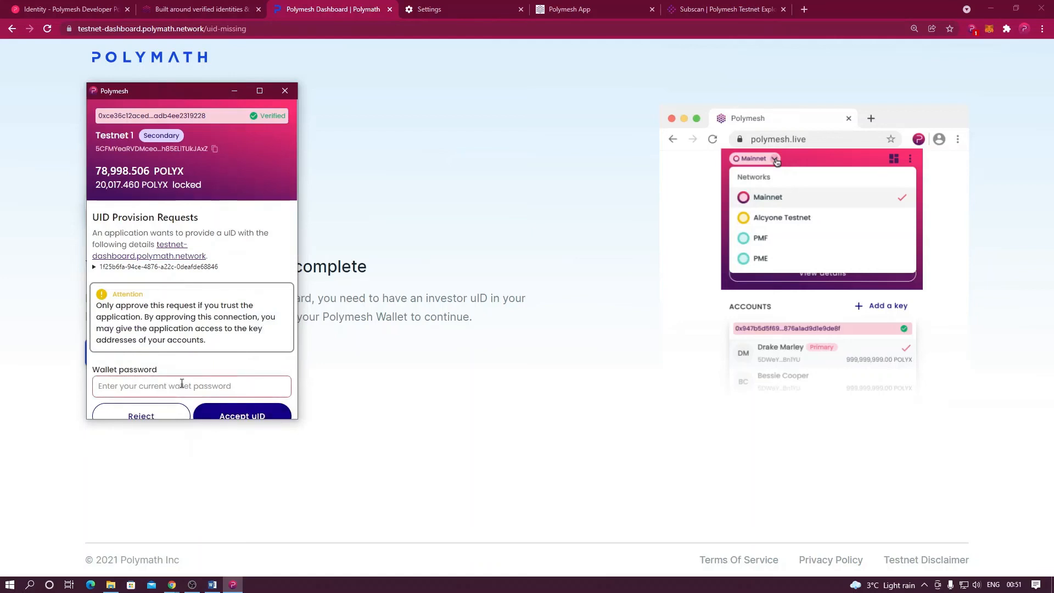
{"action": "type", "text": "p••"}
{"action": "key", "text": "Return"}
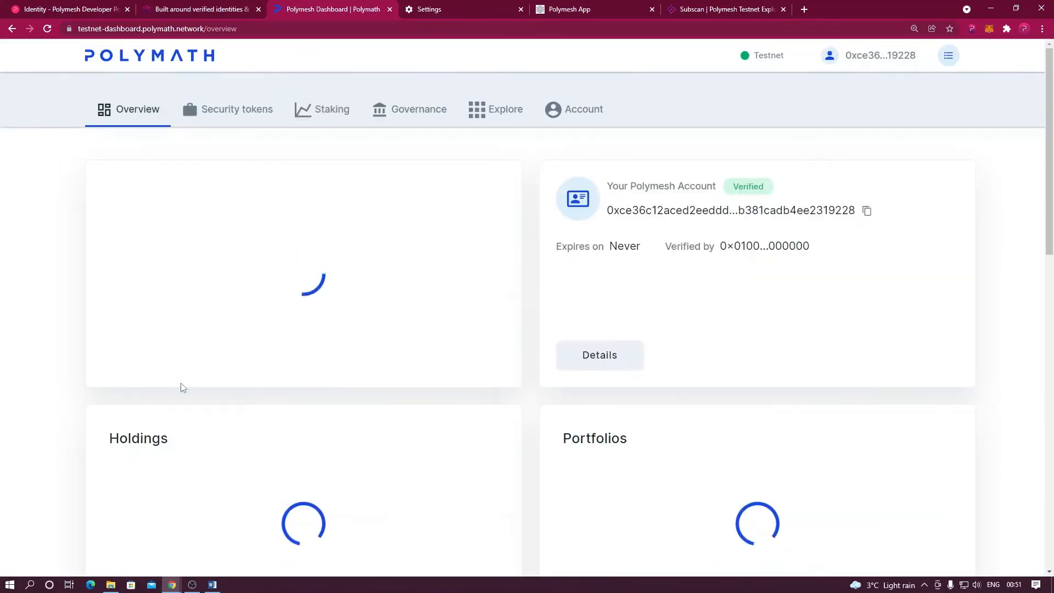
View the Account page and wallet key list: Testnet 2 primary, Testnet 1 secondary, Testnet 3 unassigned.
{"action": "left_click", "coordinate": [577, 112]}
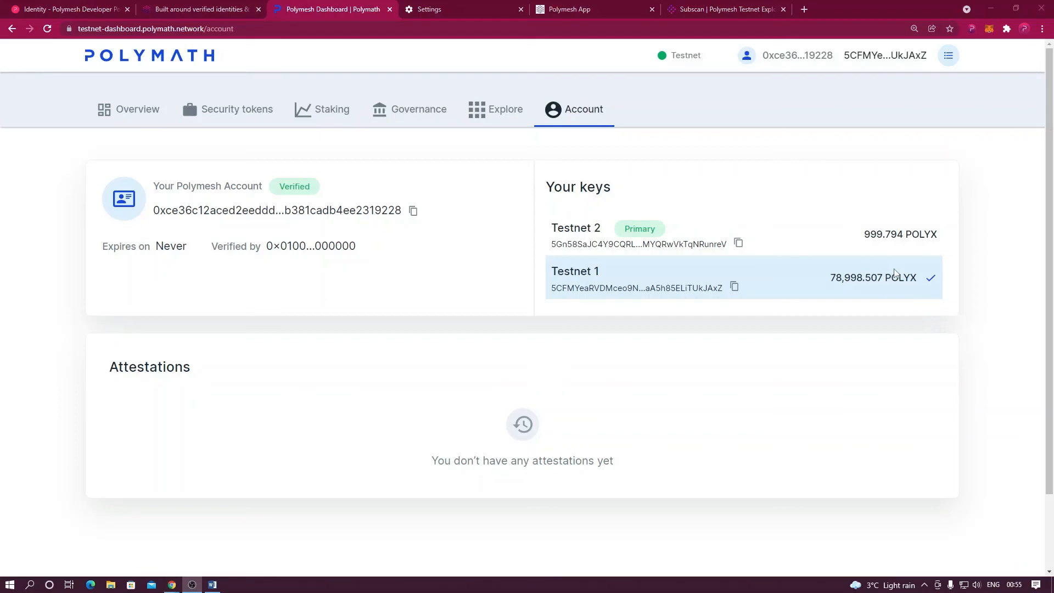
{"action": "left_click", "coordinate": [972, 29]}
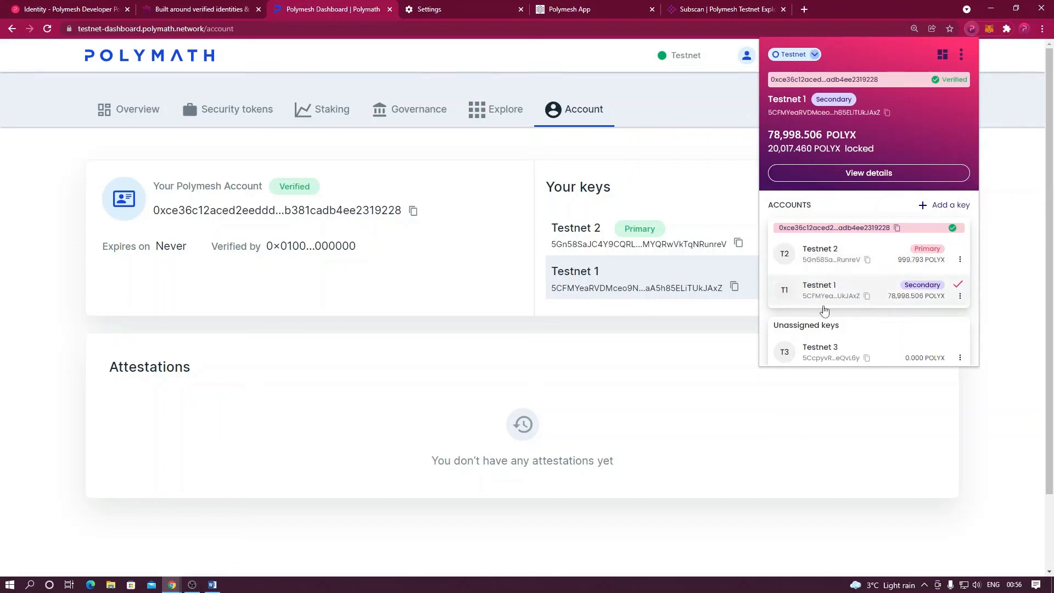
Switch to the Polymesh Links document in Word listing the testnet and mainnet URLs.
{"action": "mouse_move", "coordinate": [823, 347]}
{"action": "left_click", "coordinate": [212, 585]}
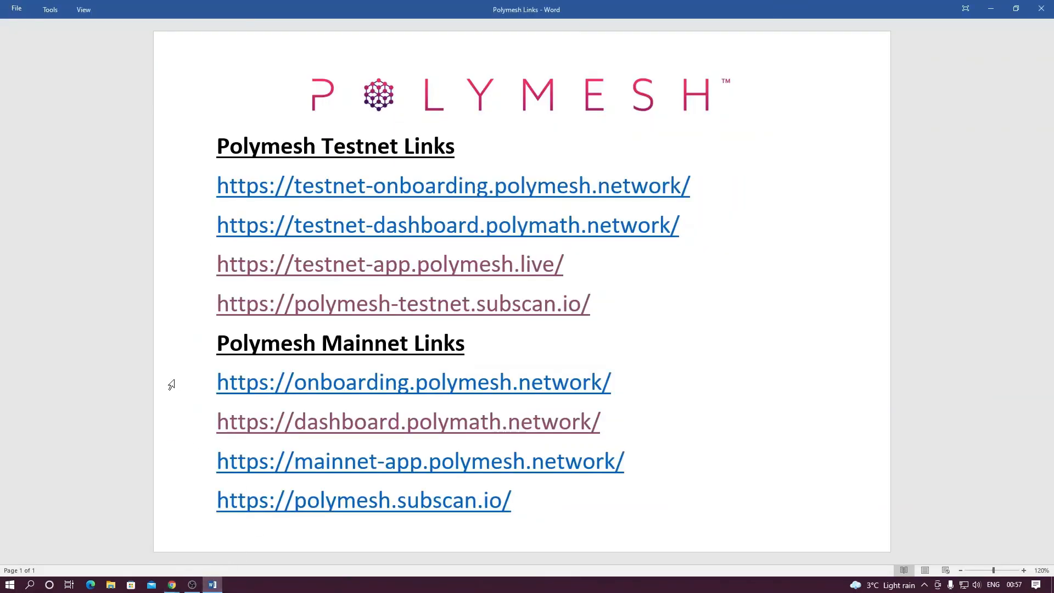